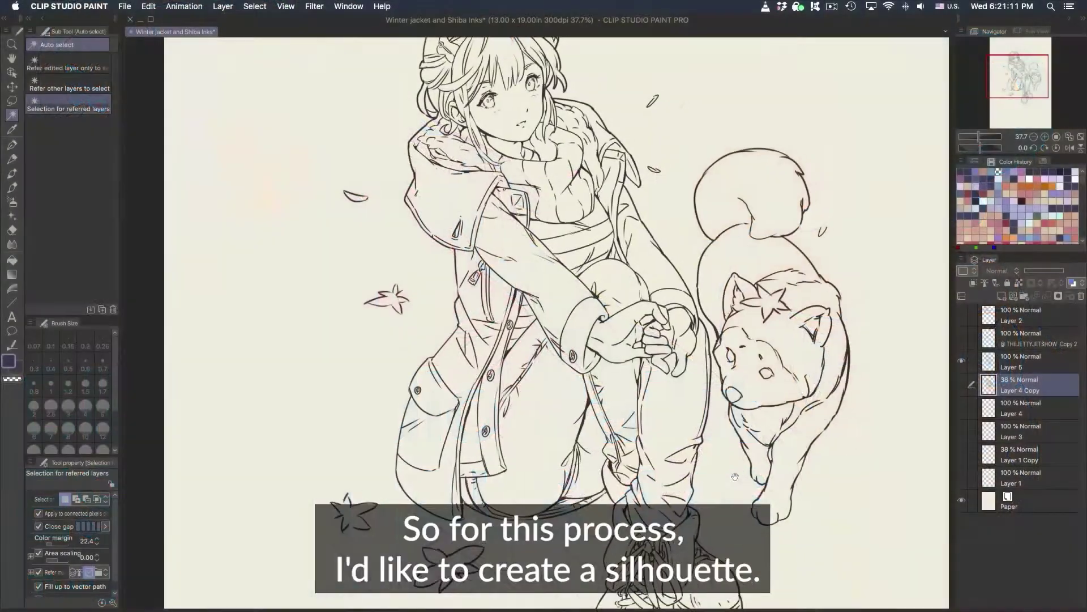
Make the inked line-art layer active and toggle its visibility off and back on.
left_click_drag(741, 374, 700, 402)
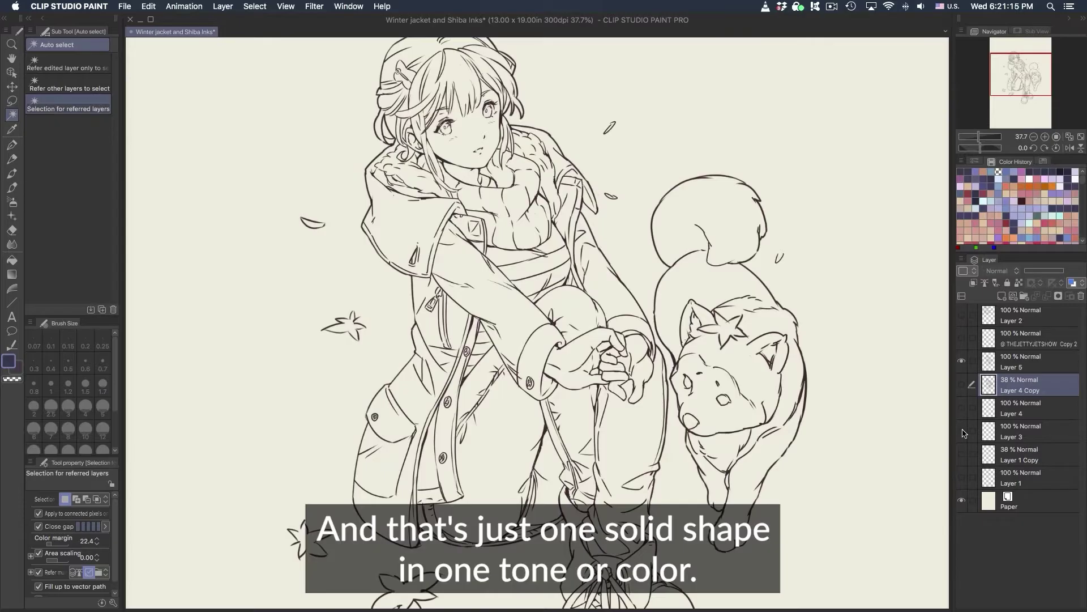
left_click_drag(726, 448, 735, 455)
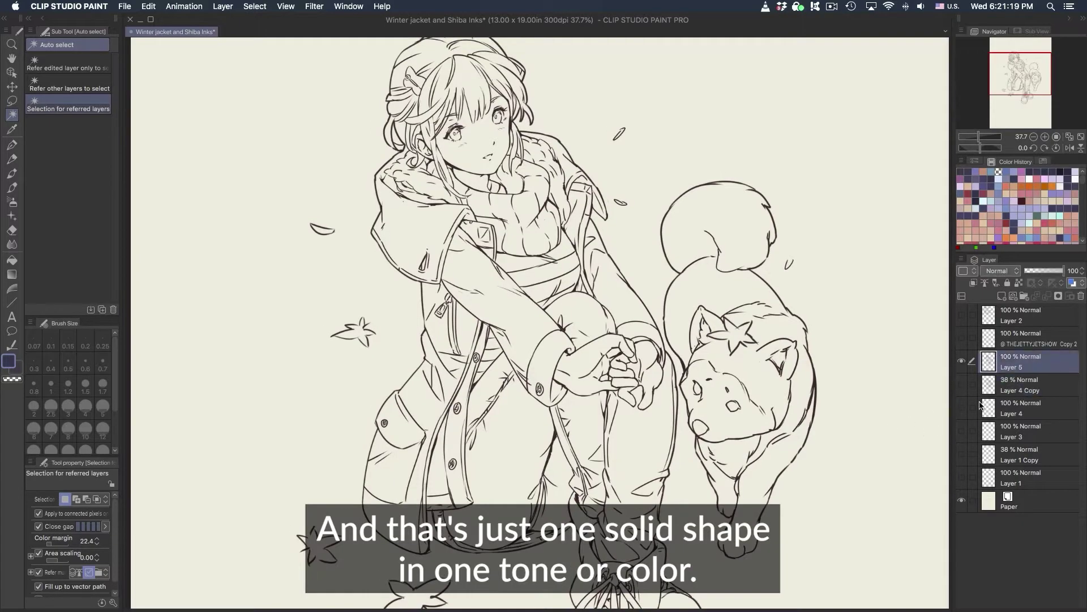
left_click(1015, 358)
left_click(961, 361)
left_click(961, 361)
Auto-select the empty area outside the girl and the dog, using selection for referred layers.
left_click_drag(470, 419, 469, 439)
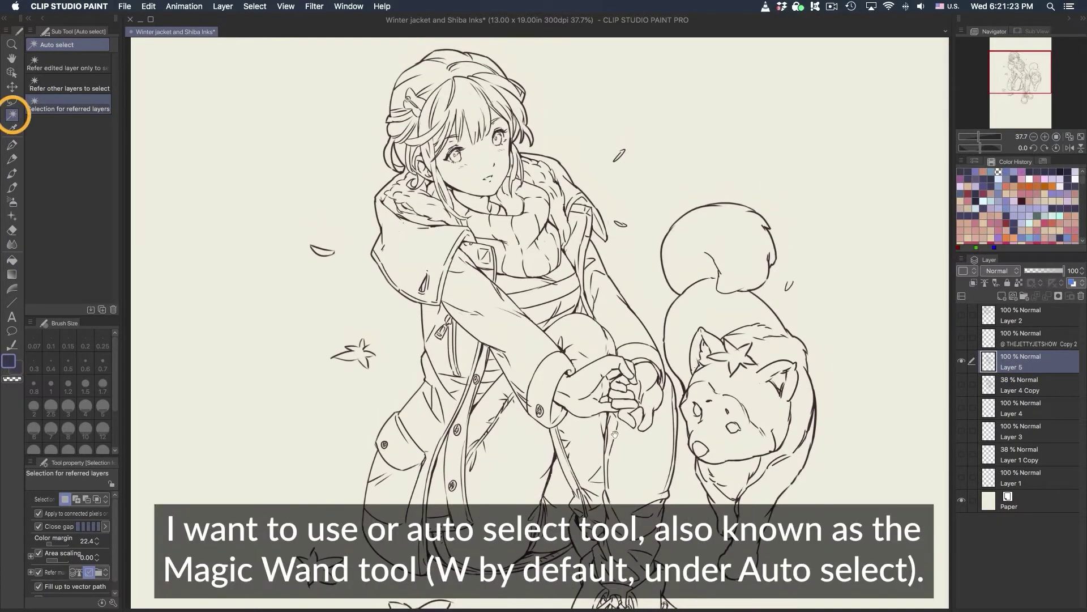
left_click_drag(810, 407, 783, 379)
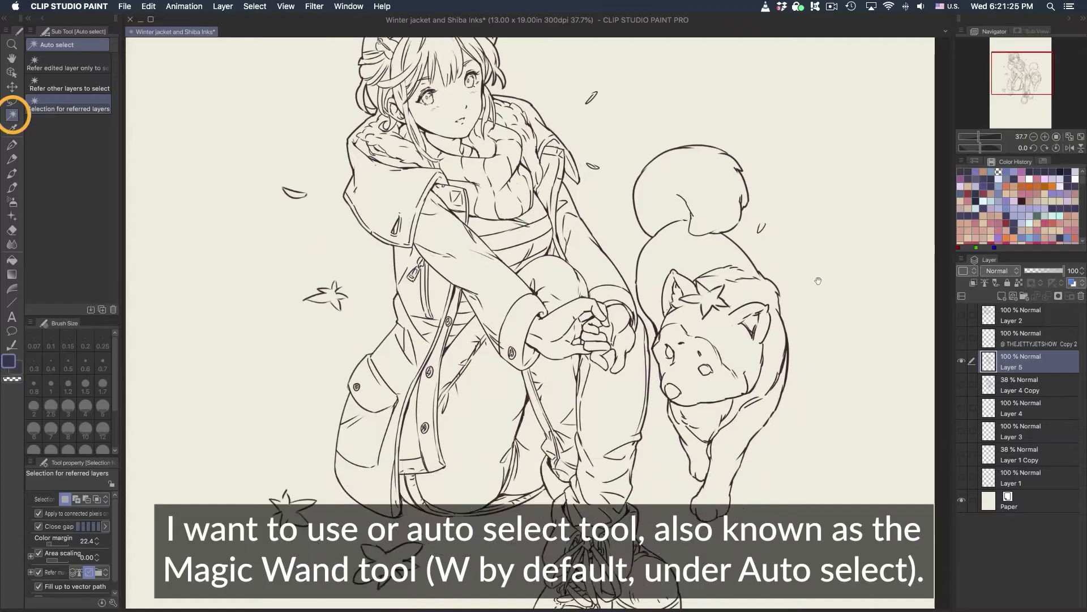
left_click_drag(591, 129, 608, 258)
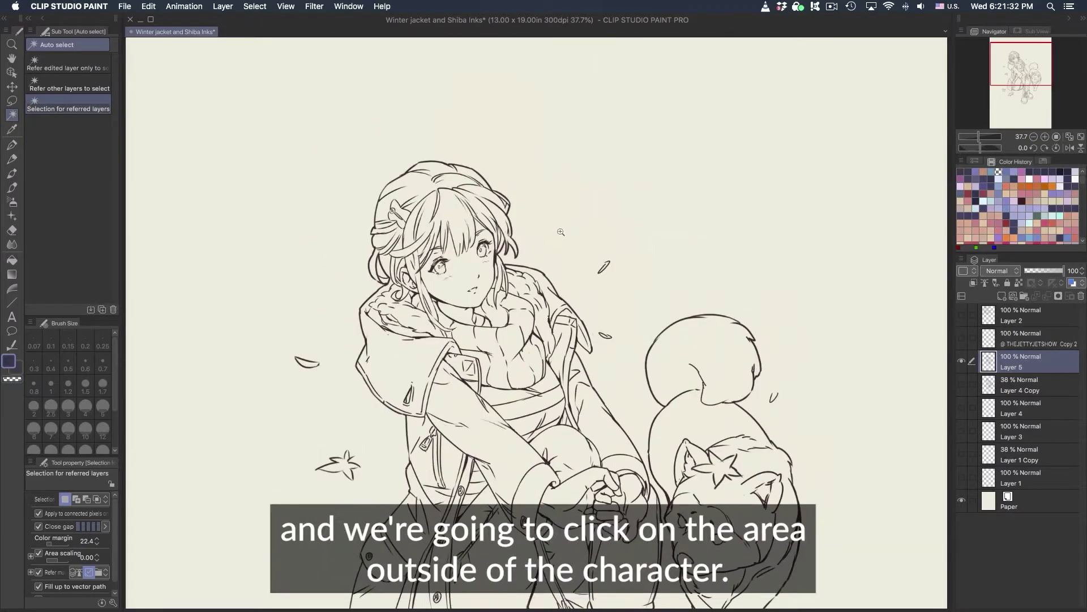
scroll(562, 230, "up", 2)
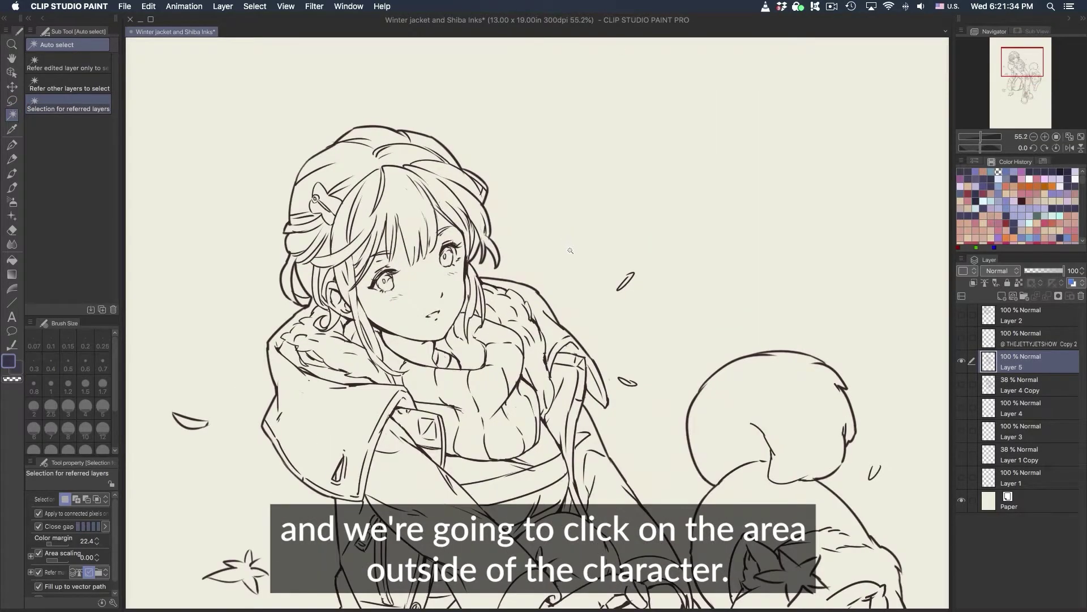
left_click(569, 250)
Examine how the selection border follows the characters' outline and crosses the gaps in the star-shaped leaf's linework.
scroll(568, 279, "up", 8)
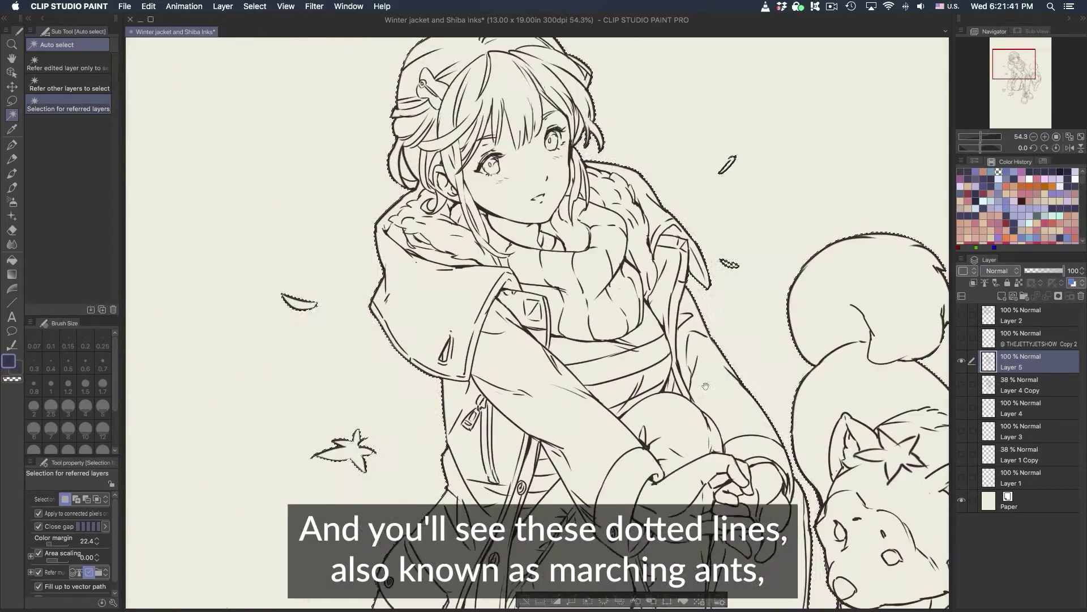
scroll(706, 387, "down", 10)
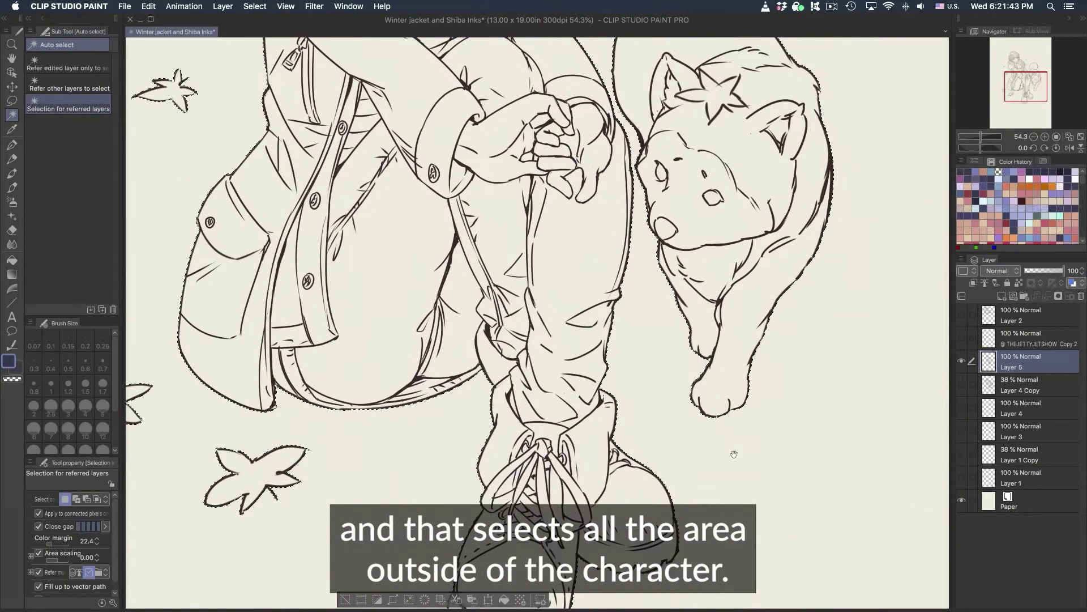
scroll(735, 449, "down", 2)
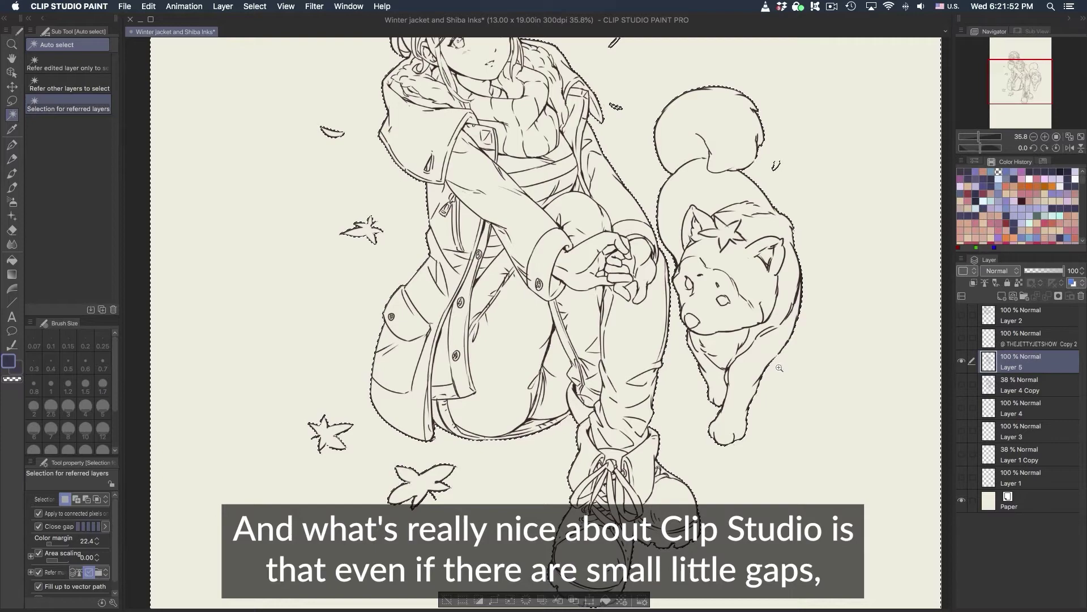
scroll(668, 283, "up", 5)
left_click_drag(477, 595, 591, 409)
left_click_drag(366, 463, 644, 429)
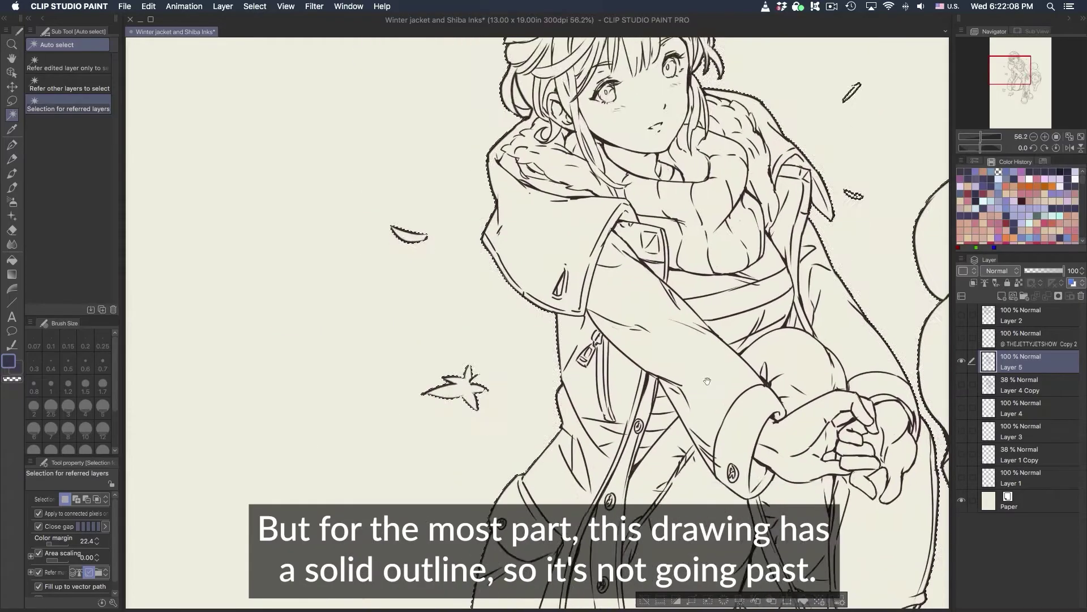
scroll(707, 381, "down", 8)
left_click(474, 384)
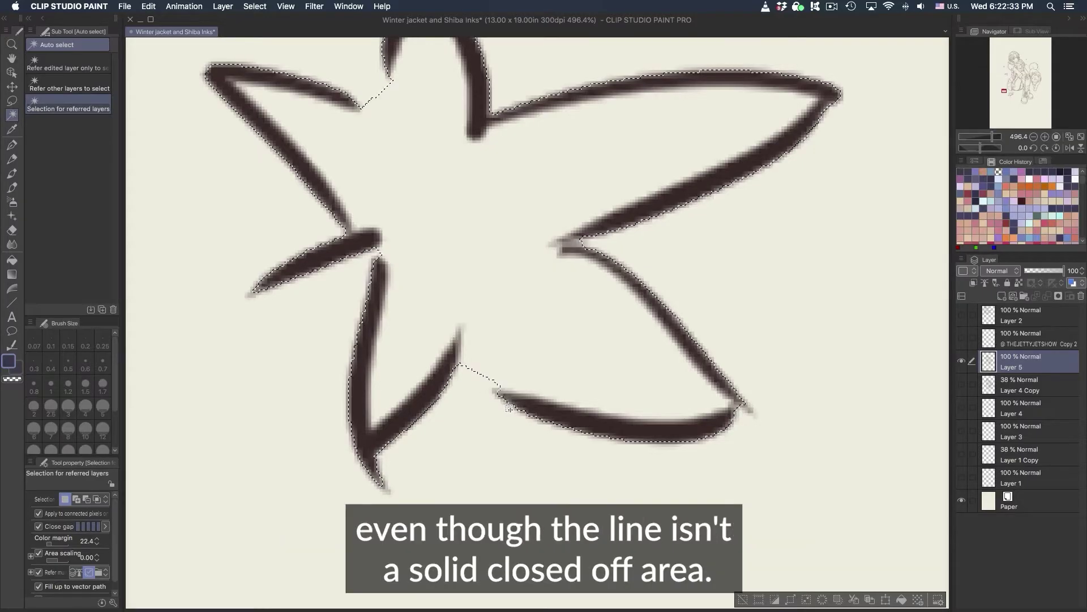
scroll(510, 408, "up", 3)
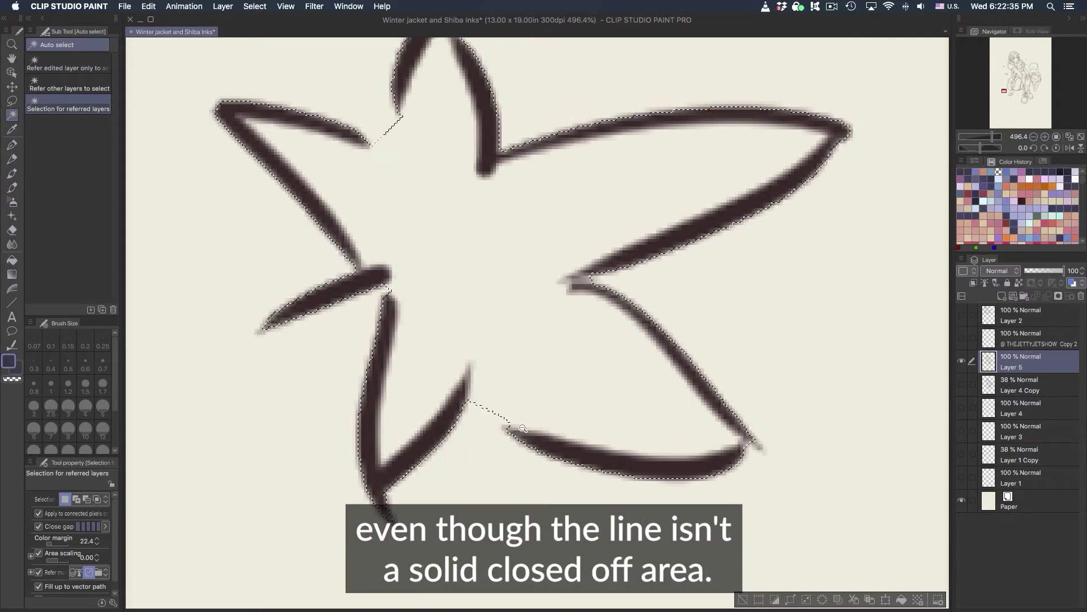
scroll(517, 429, "down", 3)
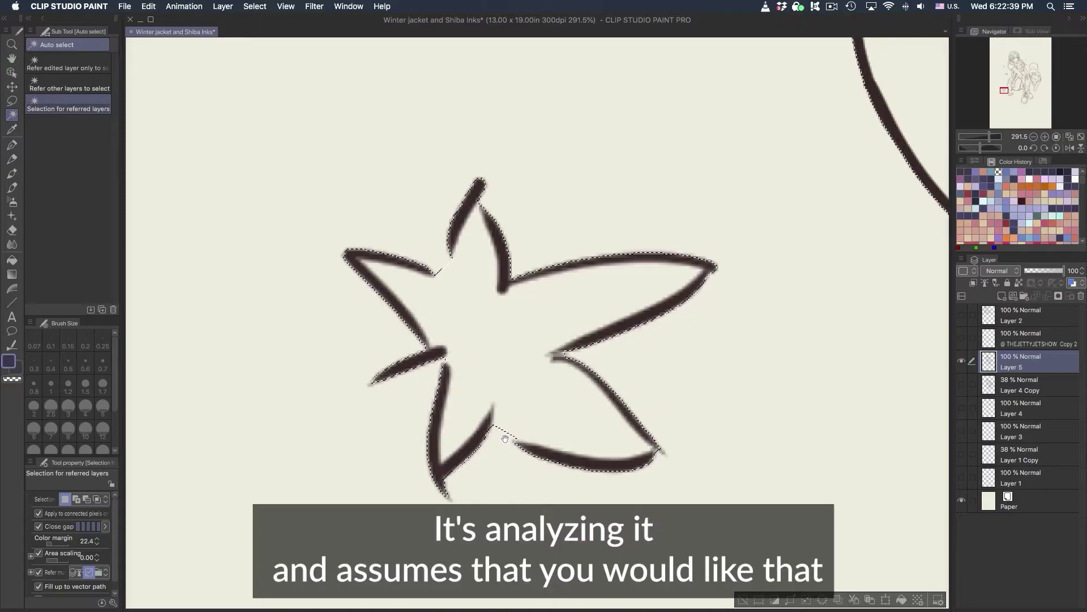
scroll(563, 438, "down", 2)
Inspect the selection around the girl's hair, looking for small enclosed openings between the locks.
scroll(602, 413, "down", 2)
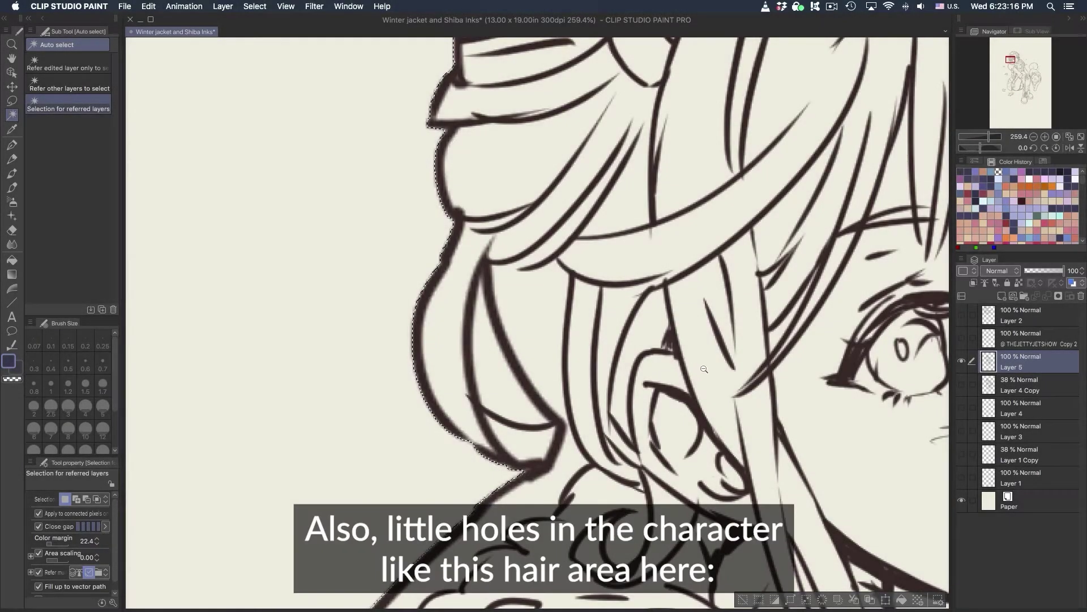
scroll(559, 398, "up", 2)
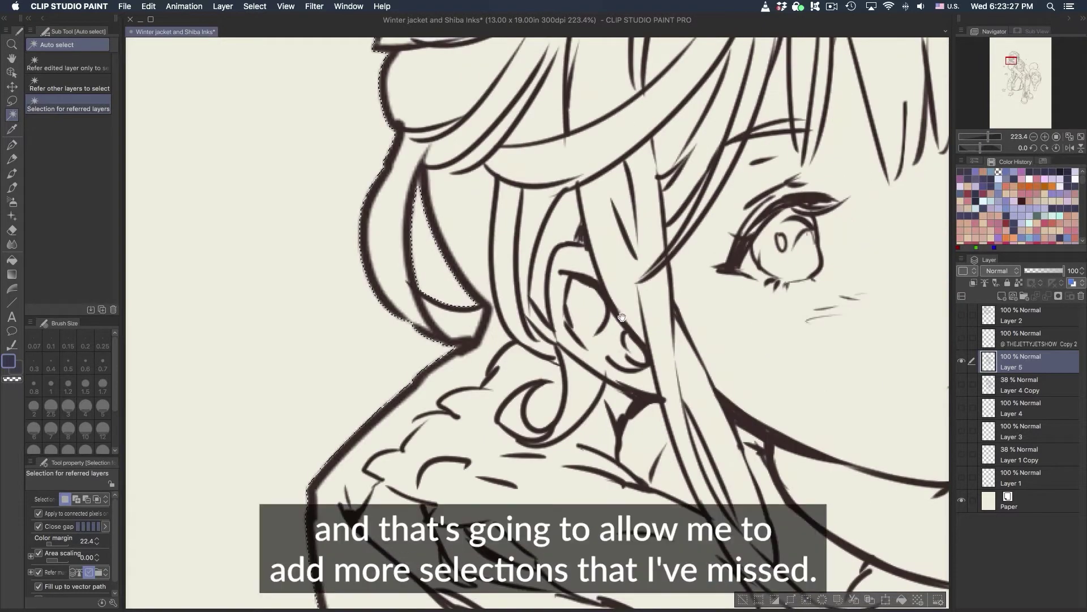
scroll(740, 438, "down", 2)
scroll(740, 438, "right", 5)
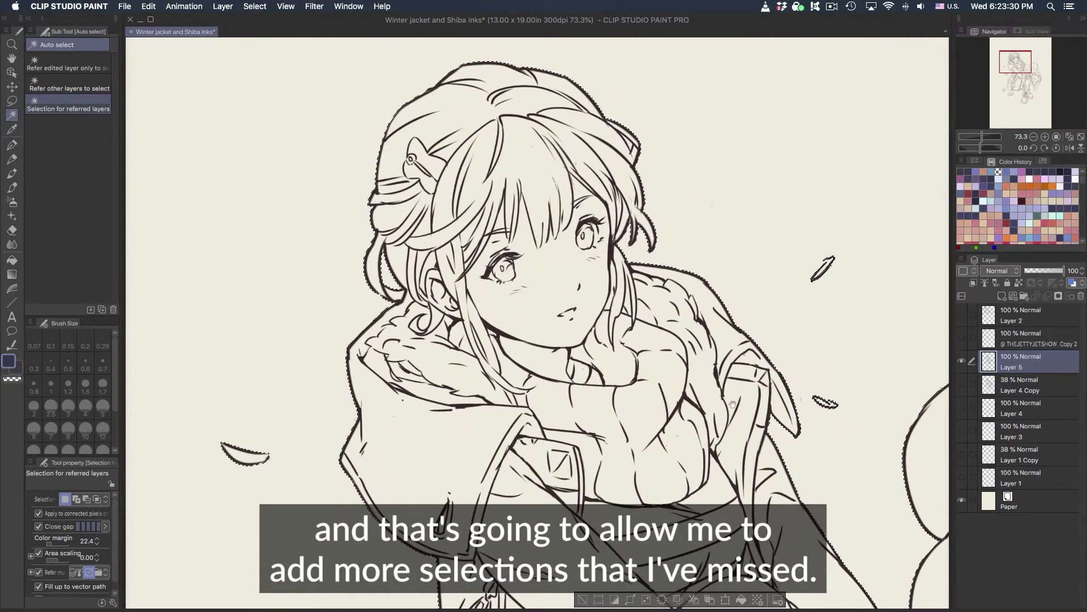
scroll(607, 313, "up", 2)
scroll(607, 314, "up", 3)
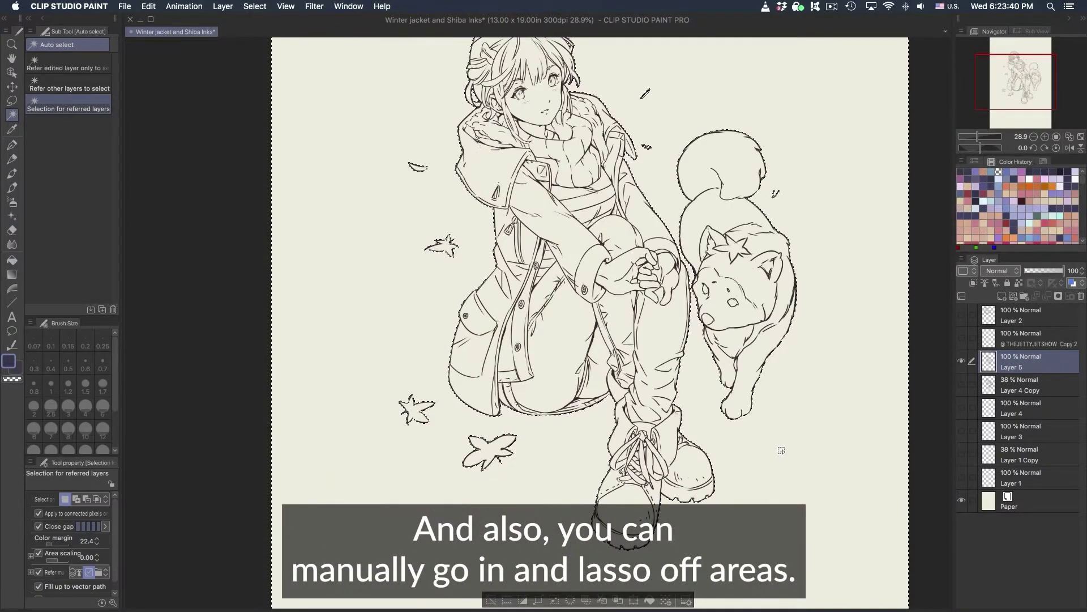
Try adding to and subtracting from the selection with the Lasso beside the coat's edge, undoing each attempt.
key("m")
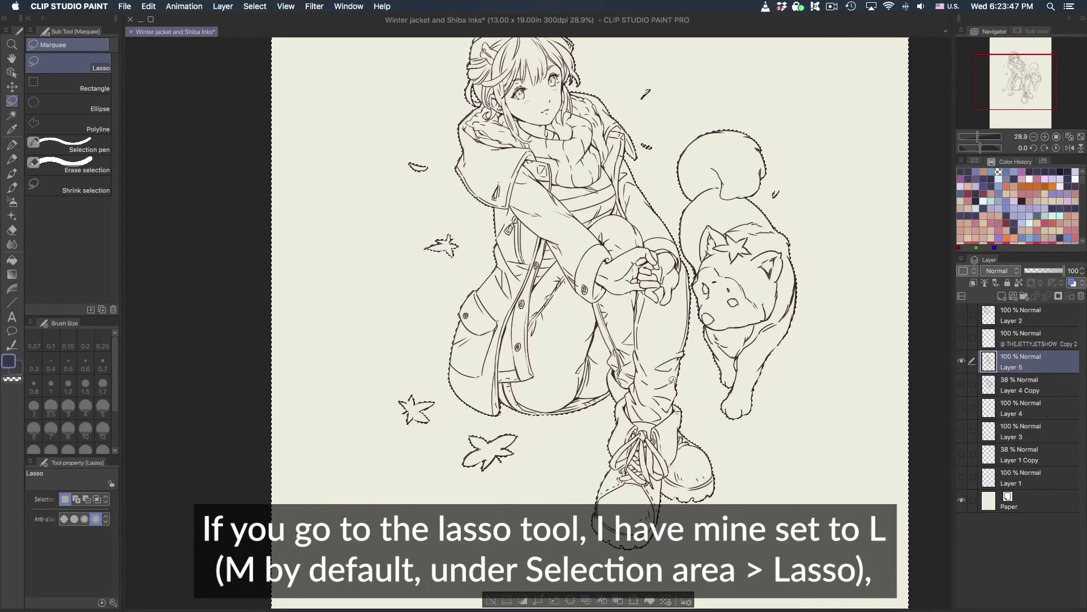
scroll(668, 215, "up", 2)
scroll(669, 214, "up", 5)
mouse_move(592, 368)
left_mouse_down()
mouse_move(560, 373)
mouse_move(541, 308)
left_mouse_up()
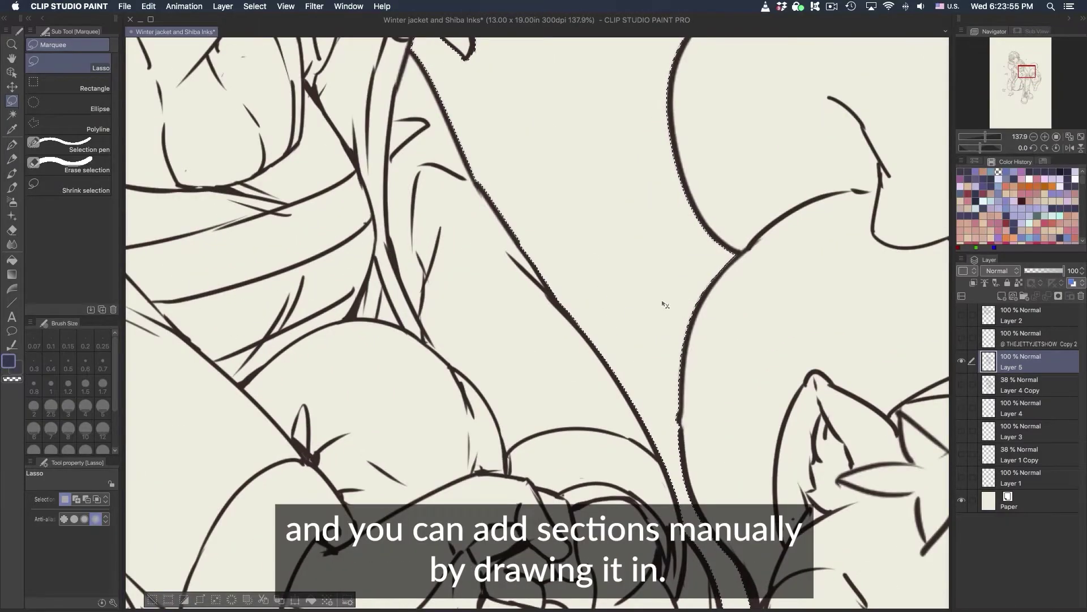
scroll(616, 310, "up", 3)
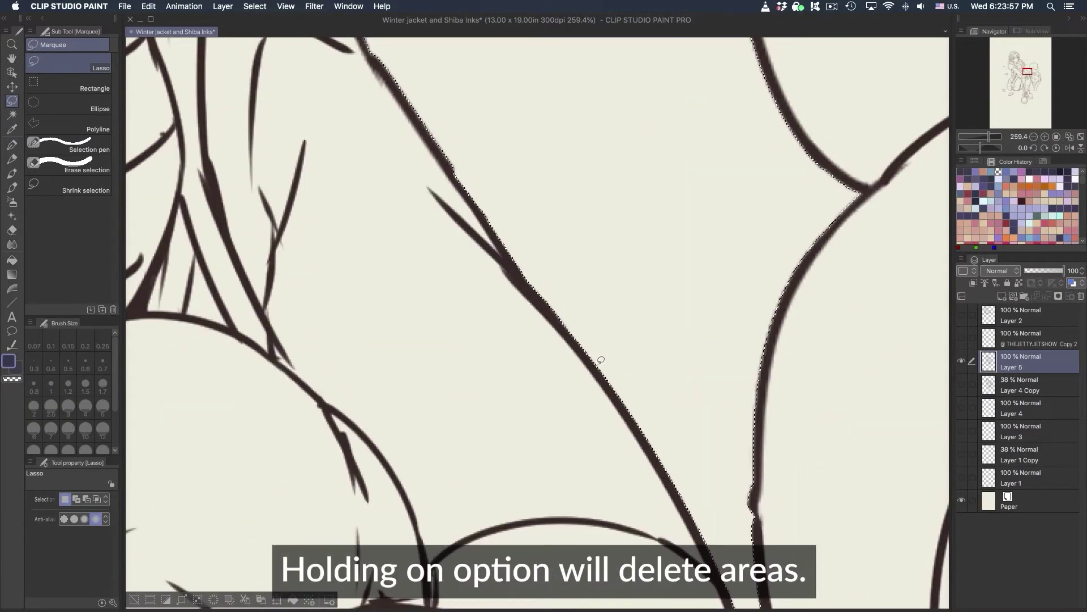
mouse_move(621, 347)
left_mouse_down()
mouse_move(507, 308)
mouse_move(609, 389)
left_mouse_up()
key("super+z")
left_click_drag(529, 252, 646, 357)
key("super+z")
Invert the selection and fill it with solid dark navy on a new layer beneath the line art.
scroll(610, 353, "down", 9)
scroll(610, 354, "down", 3)
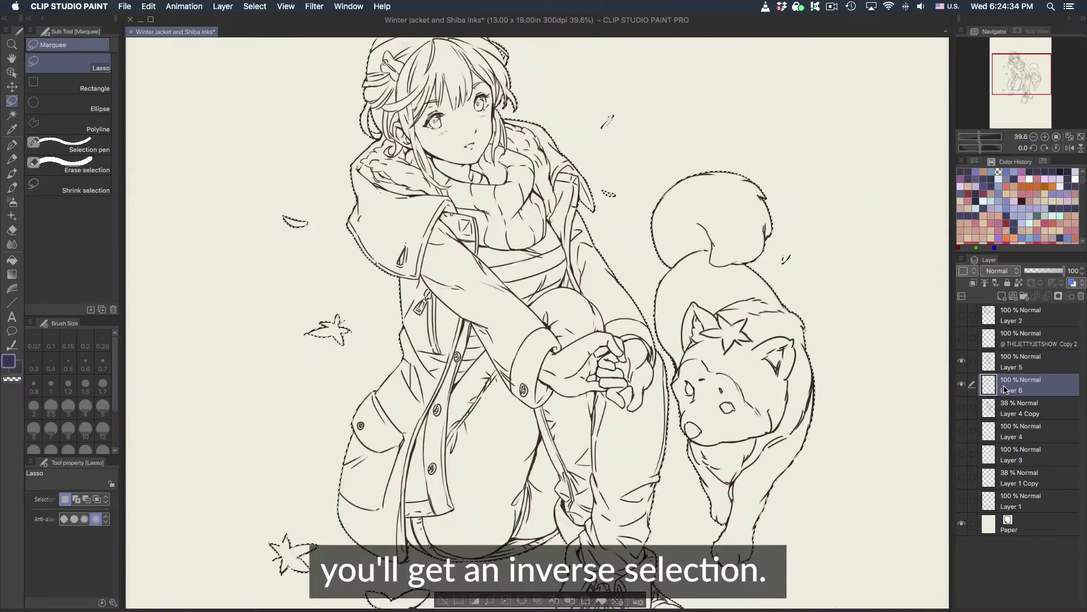
left_click_drag(608, 607, 625, 533)
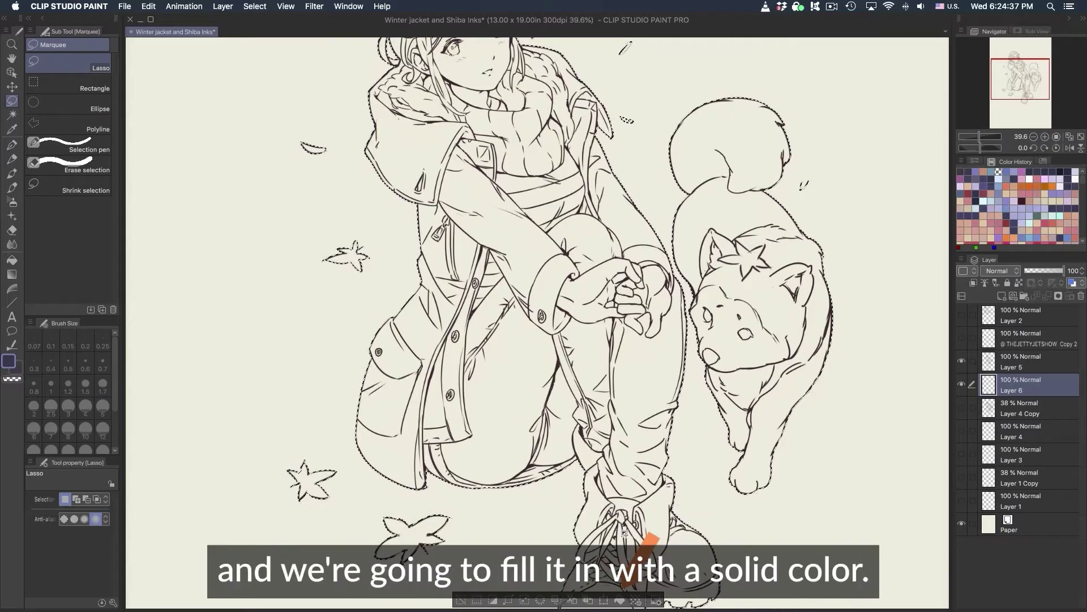
left_click(621, 600)
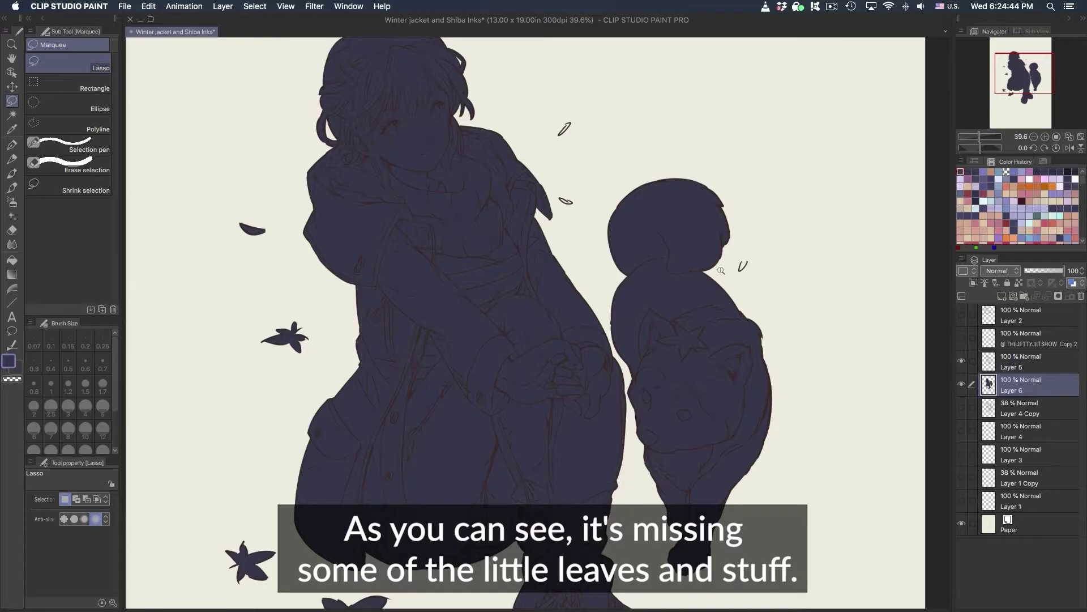
Paint in the small unfilled leaves around the characters with the Turnip pen at size 1.70 in dark navy.
scroll(723, 273, "up", 5)
key("p")
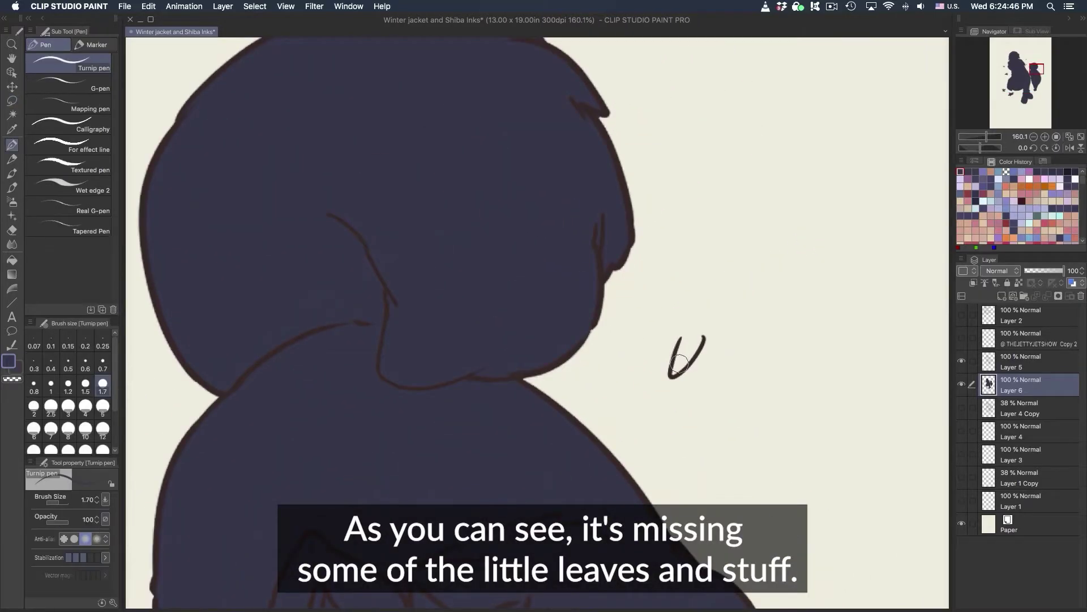
left_click_drag(673, 371, 692, 344)
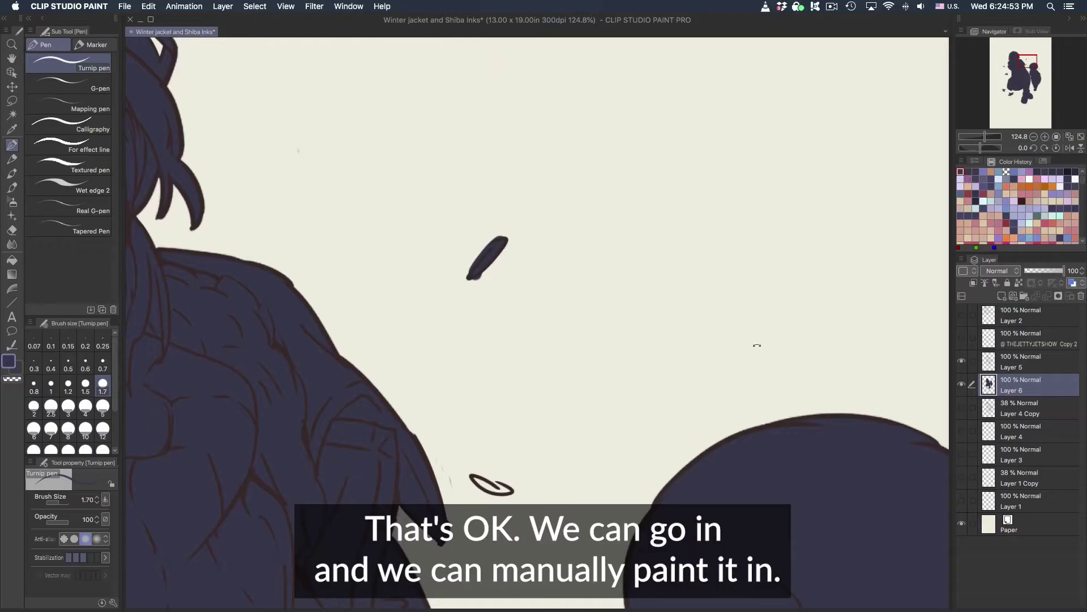
mouse_move(757, 345)
left_mouse_down()
mouse_move(405, 434)
mouse_move(392, 401)
left_mouse_up()
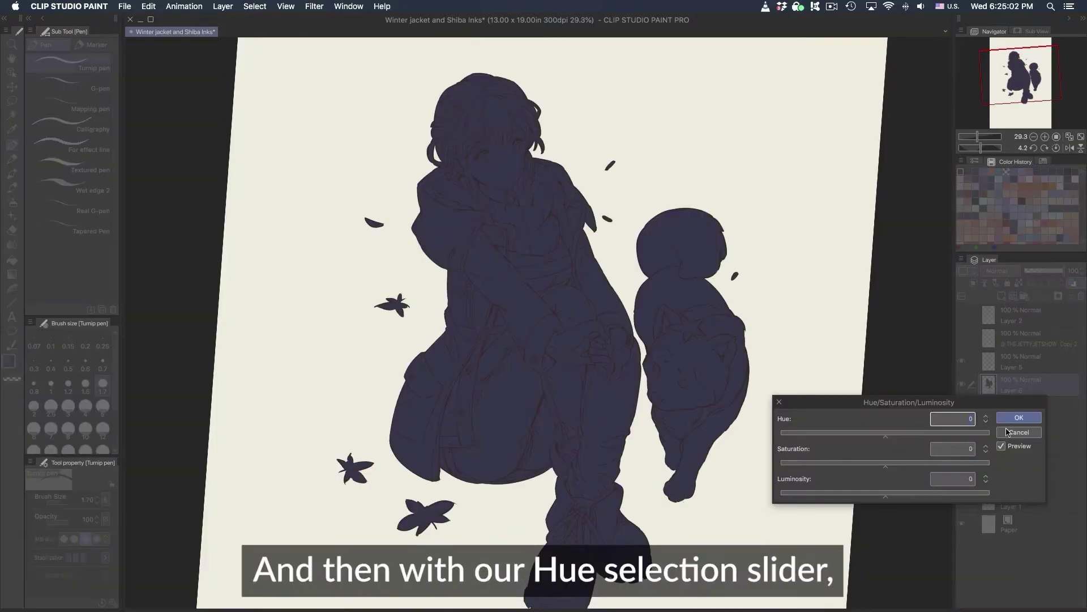
Lighten the silhouette to a pale lavender by raising its luminosity with the Hue/Saturation/Luminosity adjustment.
left_click(1020, 434)
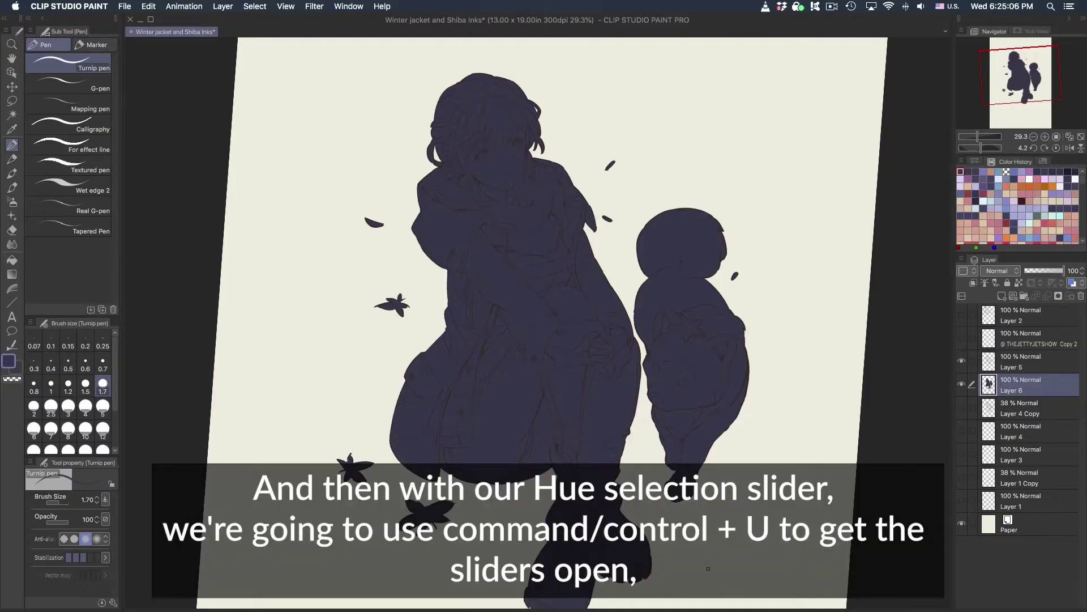
key("super+u")
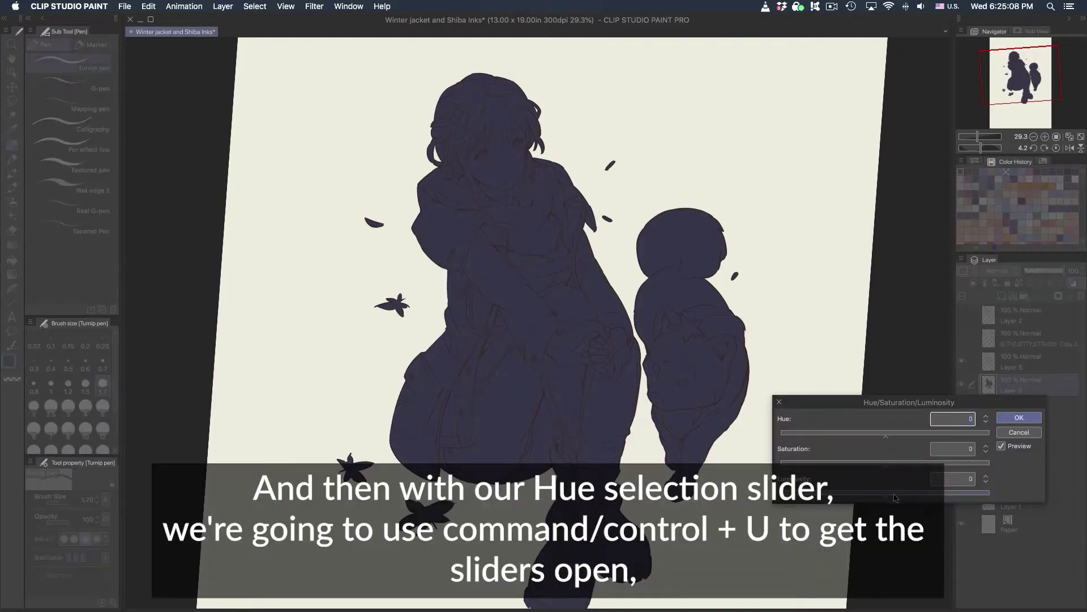
left_click_drag(907, 493, 963, 494)
left_click(1005, 421)
Shift the silhouette's hue to a pale blue-cyan and raise its saturation slightly.
left_click_drag(651, 410, 788, 448)
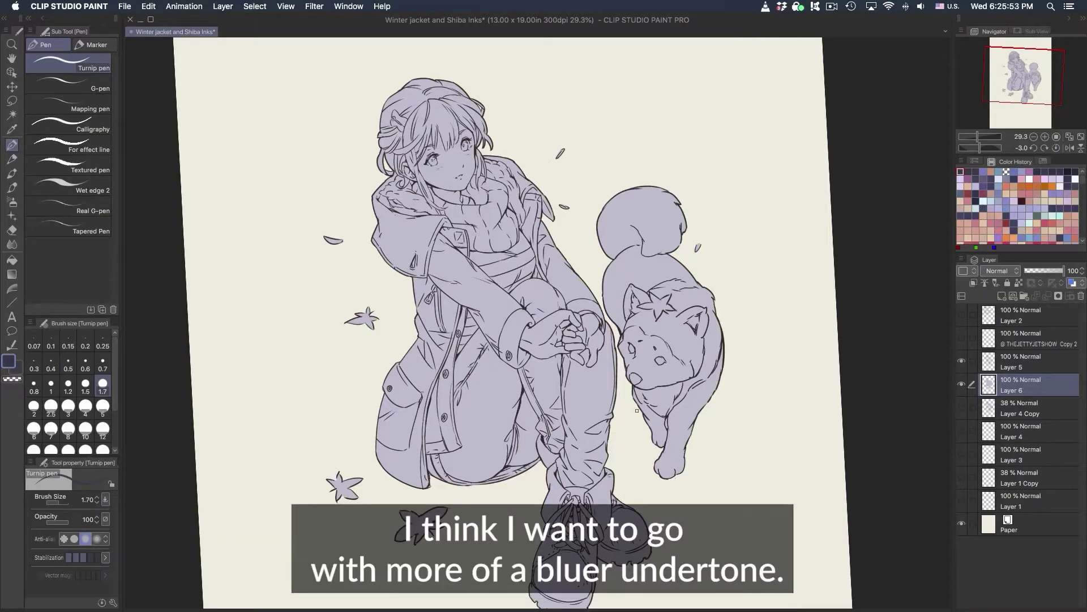
key("super+u")
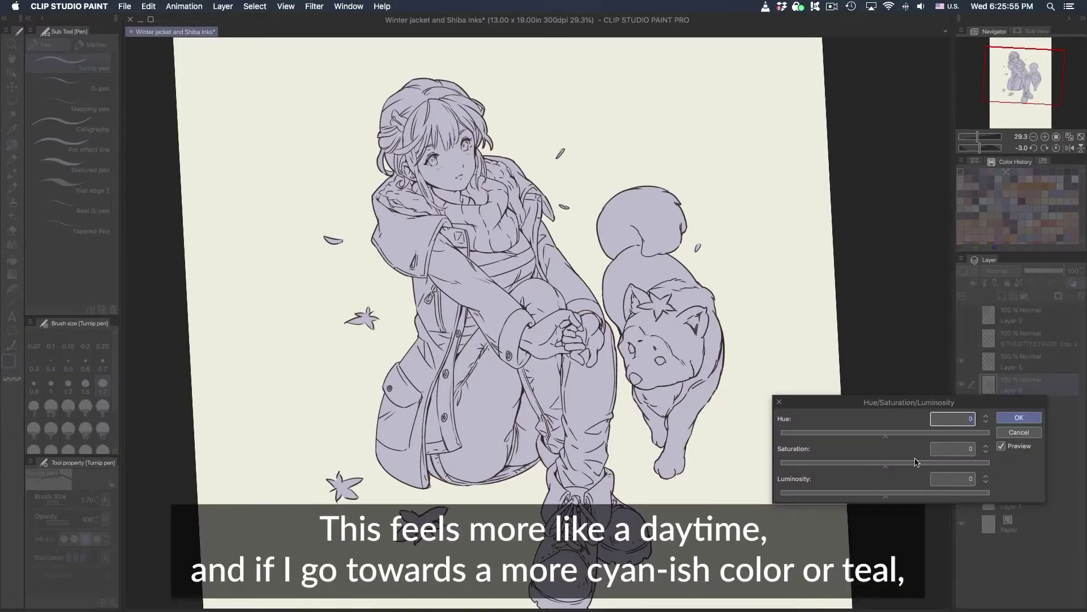
left_click_drag(886, 435, 895, 463)
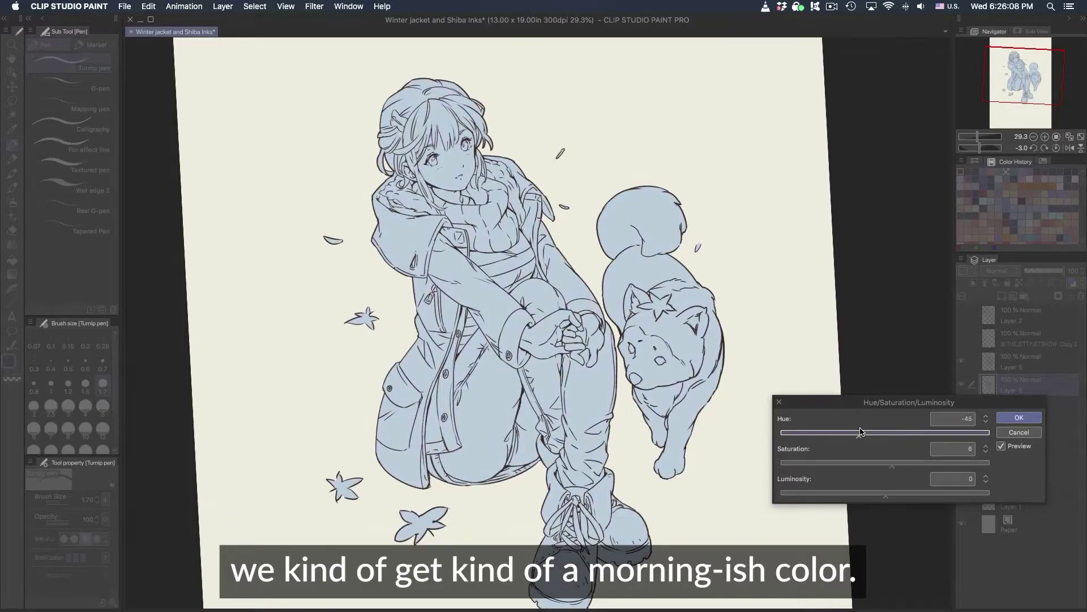
left_click(1019, 417)
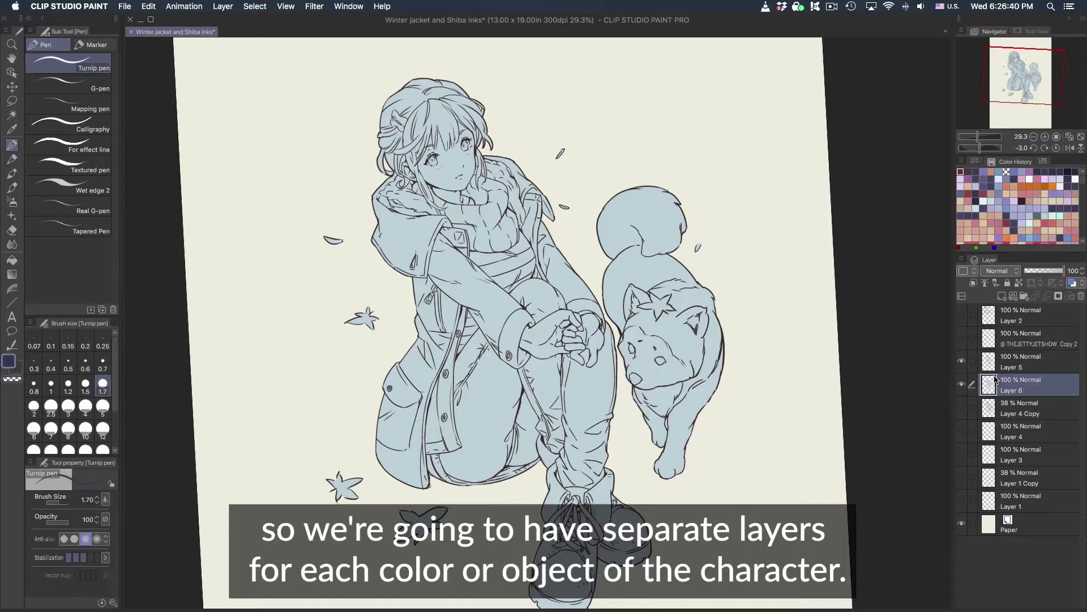
Add eight new layers above the silhouette layer and below the line art.
left_click(1007, 295)
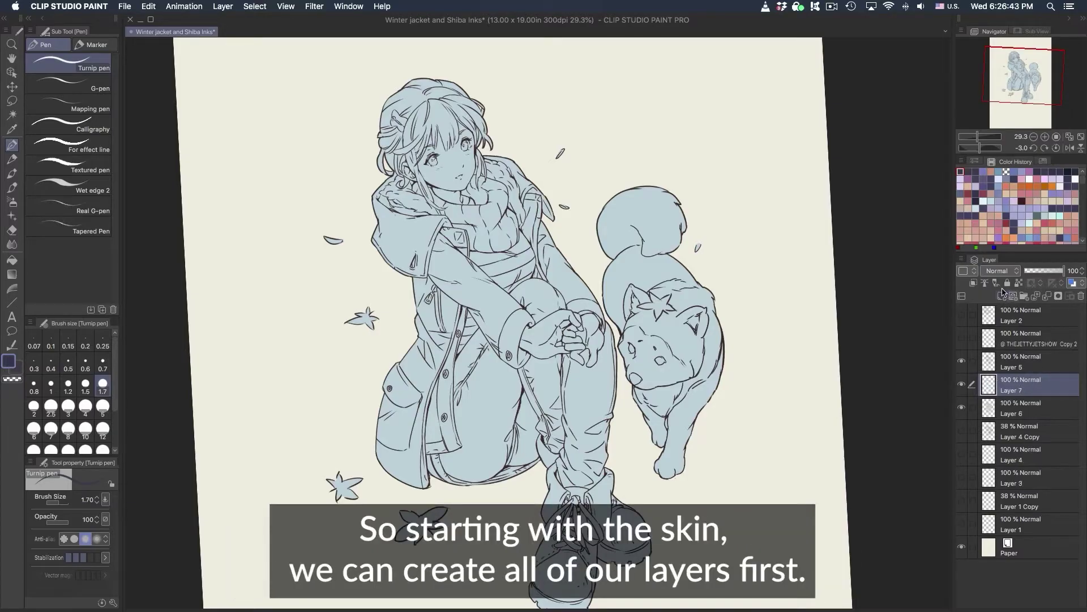
left_click(1003, 295)
left_click(1002, 296)
left_click(1004, 296)
left_click(1003, 295)
left_click(1004, 295)
left_click(1005, 295)
left_click(1002, 296)
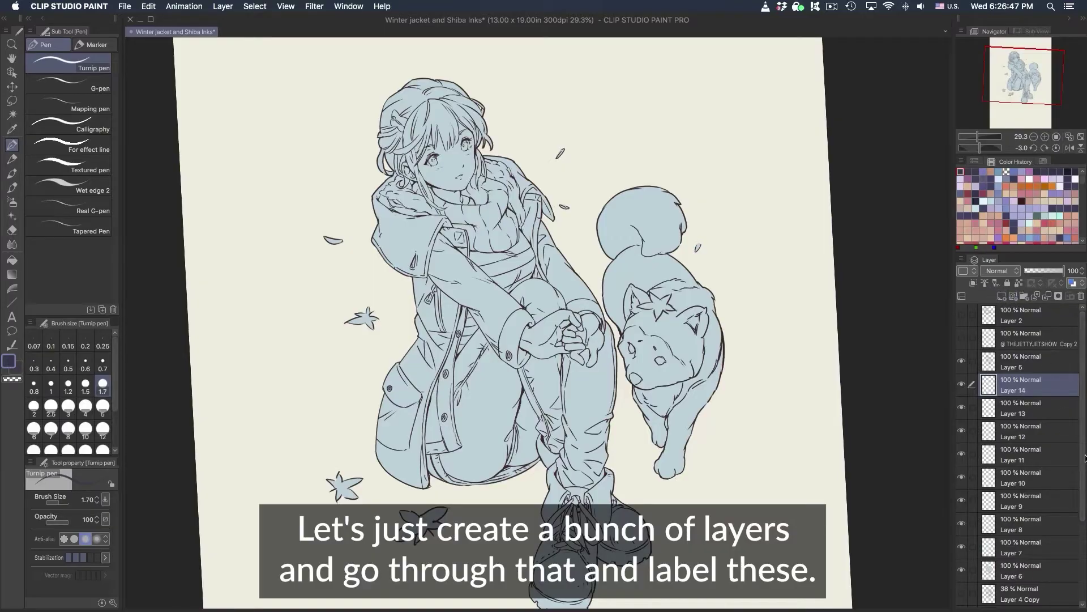
Rename the new colour layers from the lowest upward as Skin, Hair, Sweater, Paints, Jacket, Shoes and Shiba.
scroll(1080, 480, "down", 2)
double_click(1009, 498)
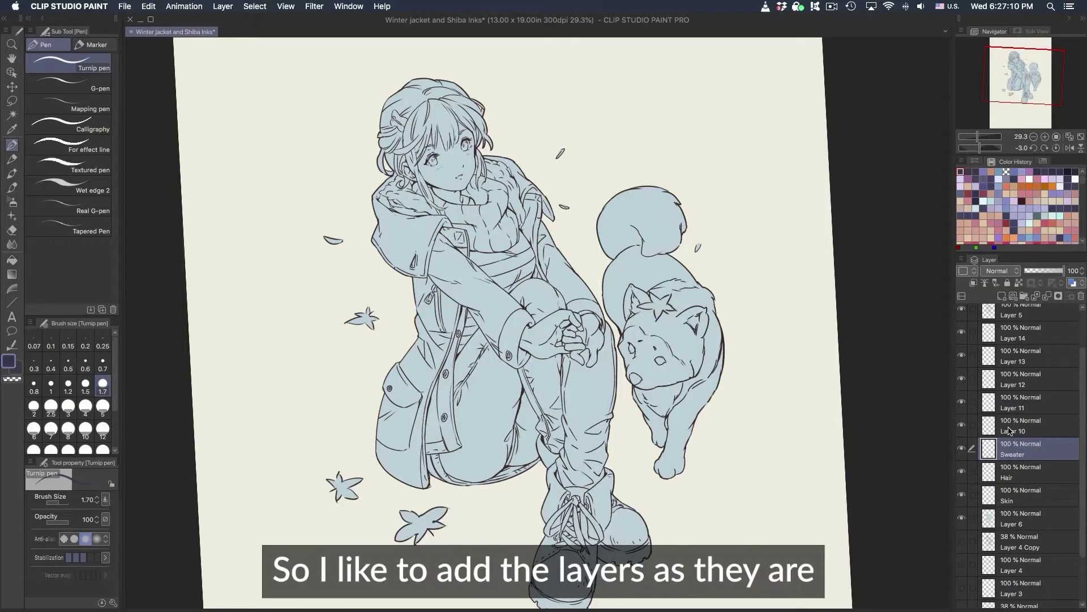
type("er")
left_click(1029, 426)
double_click(1019, 431)
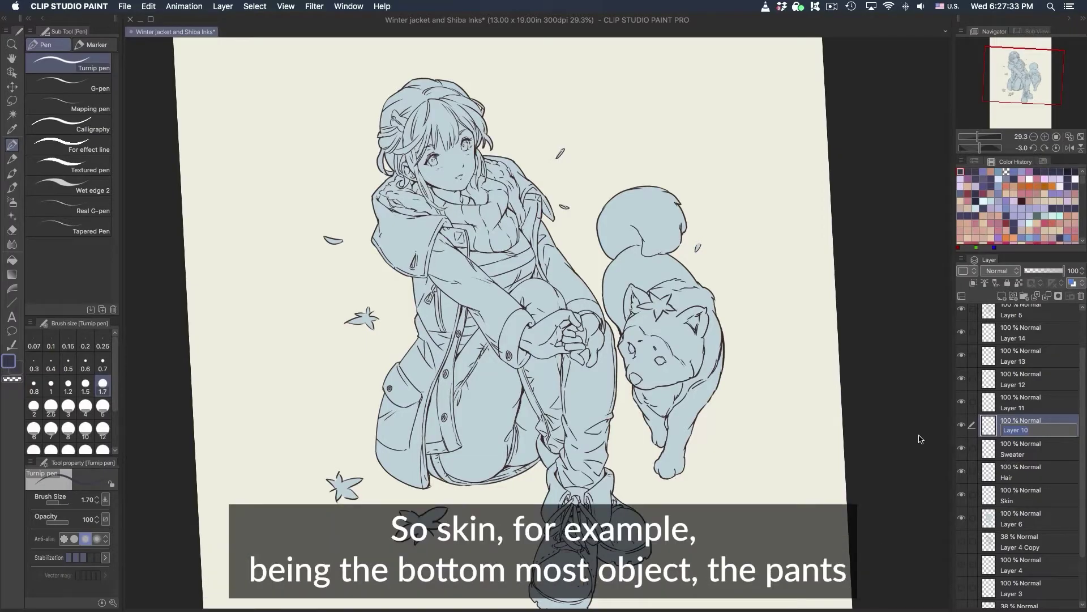
type("Paints")
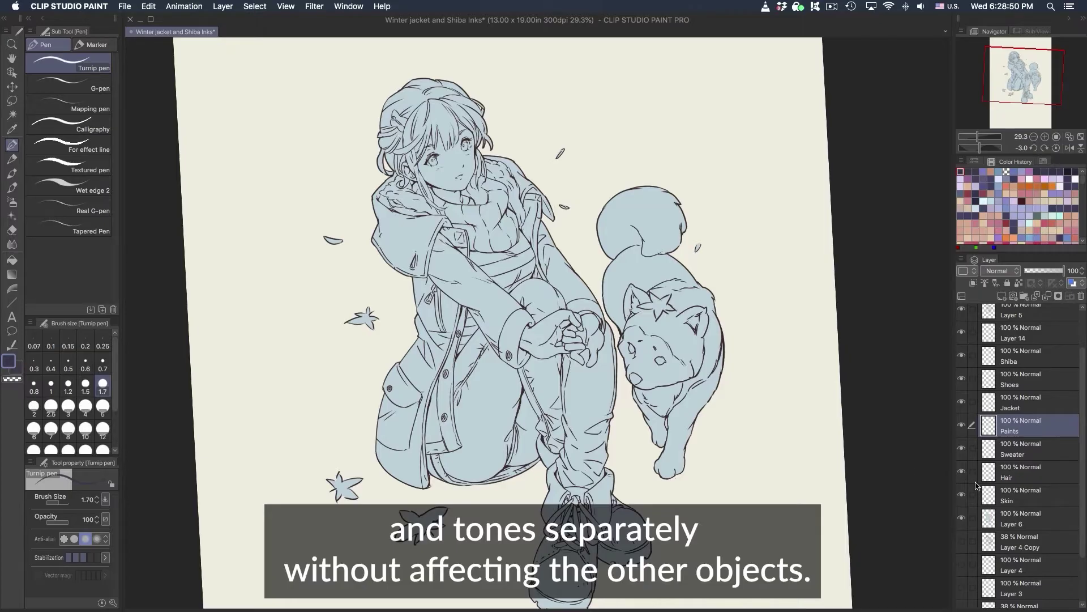
Add a layer between Paints and Jacket and name it Jacket Fur.
key("super+shift+n")
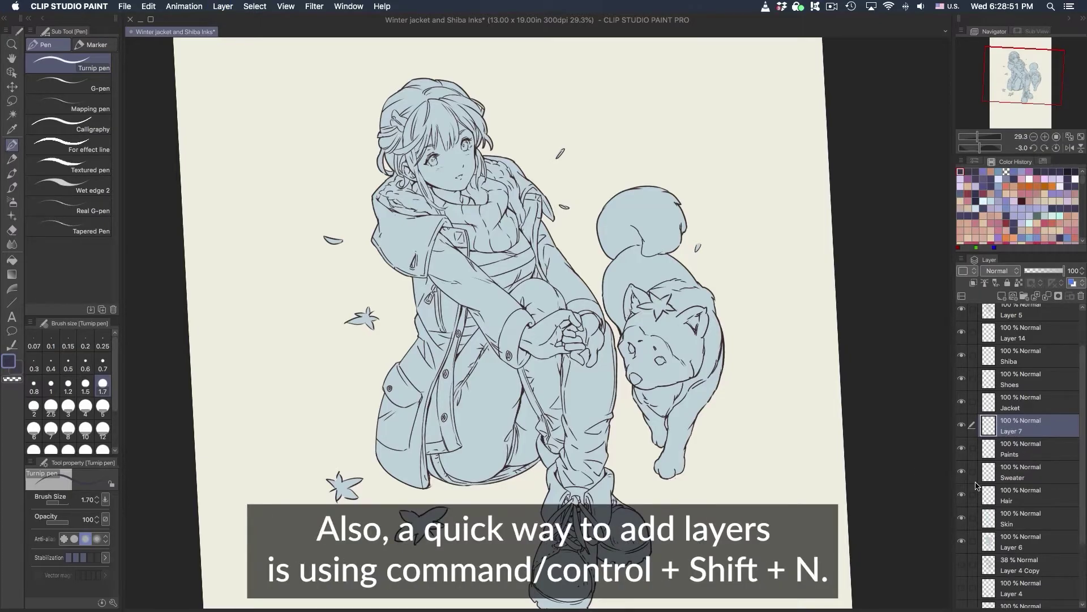
double_click(1014, 431)
type("Jacket Fu")
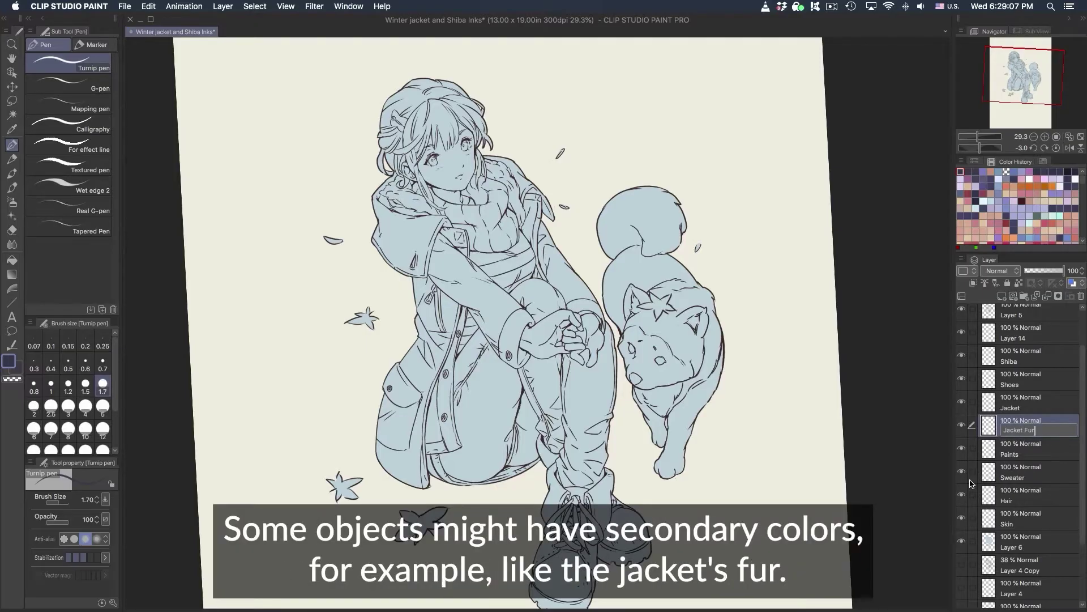
key("Return")
scroll(453, 235, "up", 1)
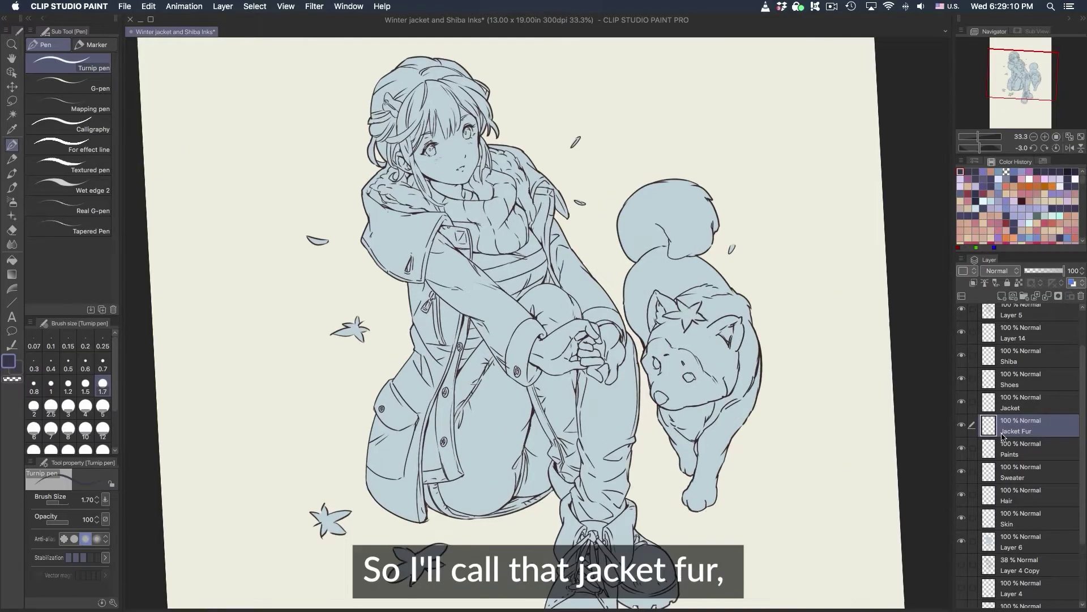
left_click(1019, 403)
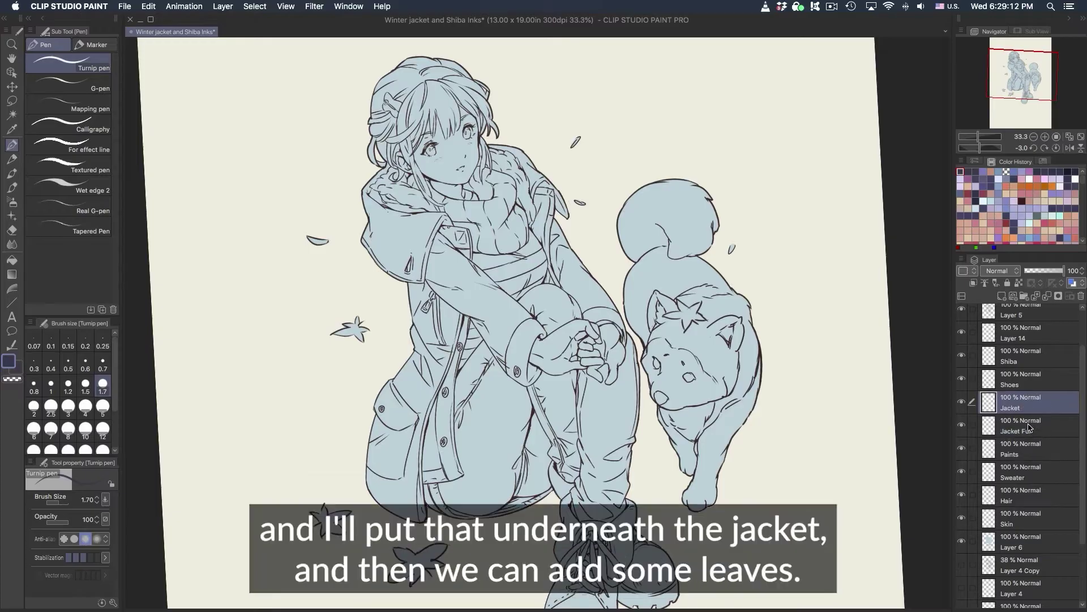
left_click(1033, 429)
Rename the unnamed layer directly below the line art as Leaves.
left_click(1022, 362)
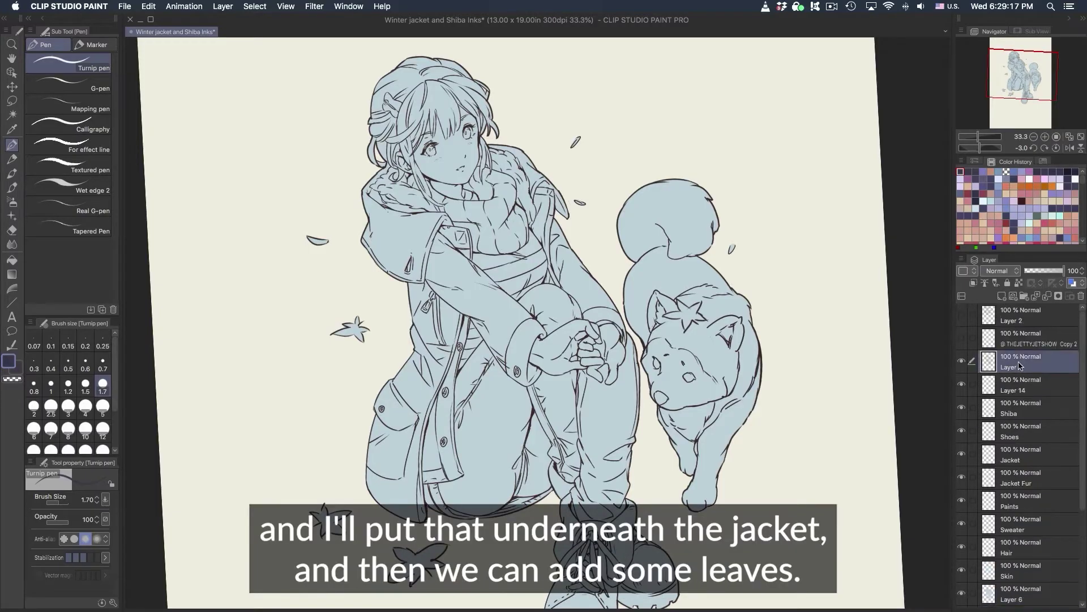
scroll(1024, 374, "up", 1)
double_click(1012, 385)
type("Lea")
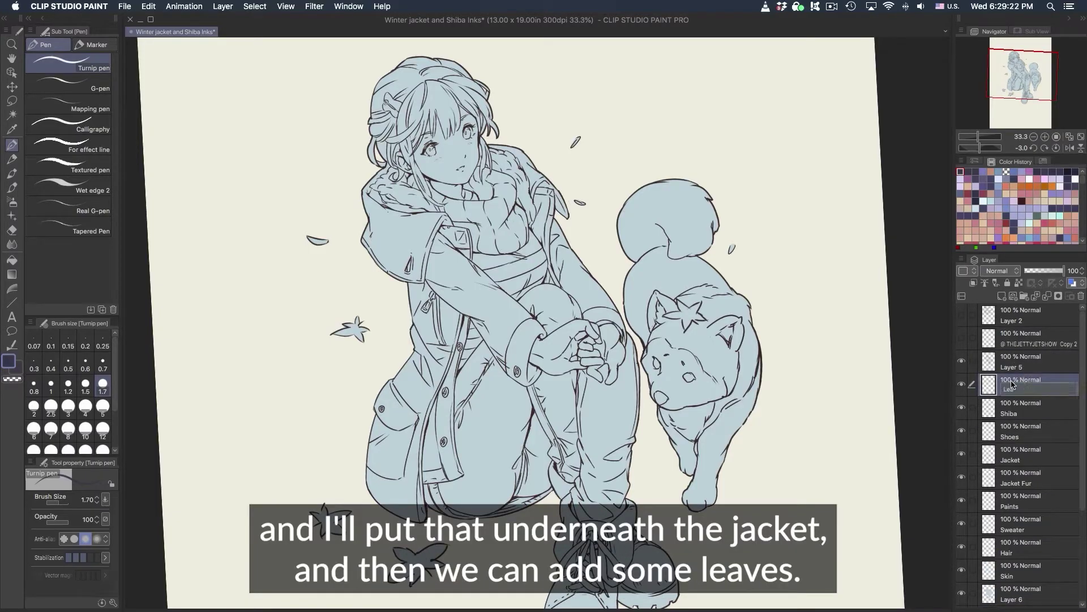
type("ves")
key("Return")
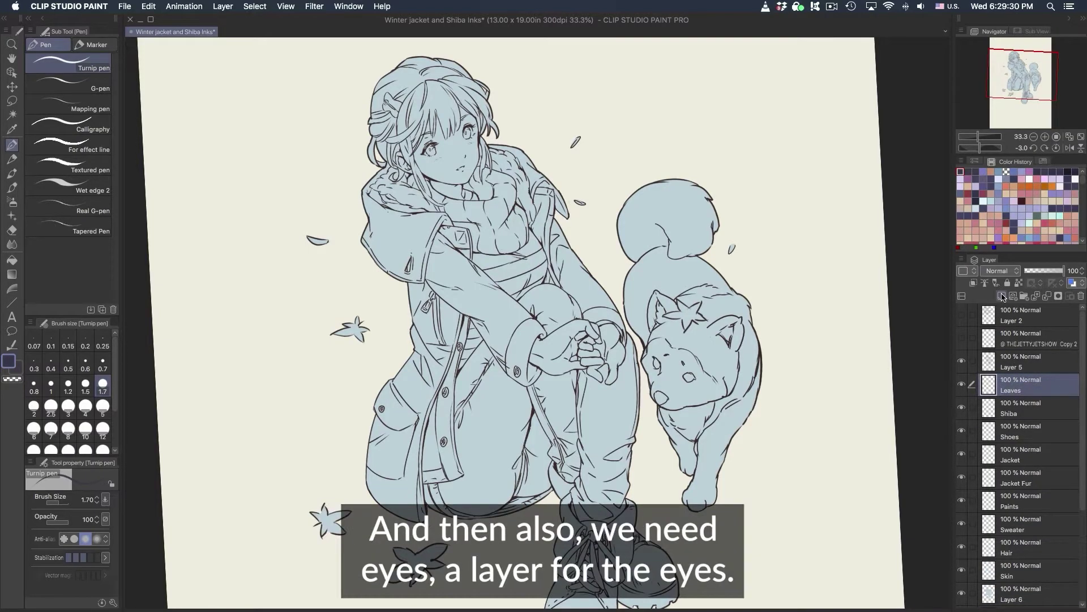
Add a layer named Eyes and move it between the Skin and Hair layers.
left_click(1003, 295)
double_click(1011, 390)
type("E")
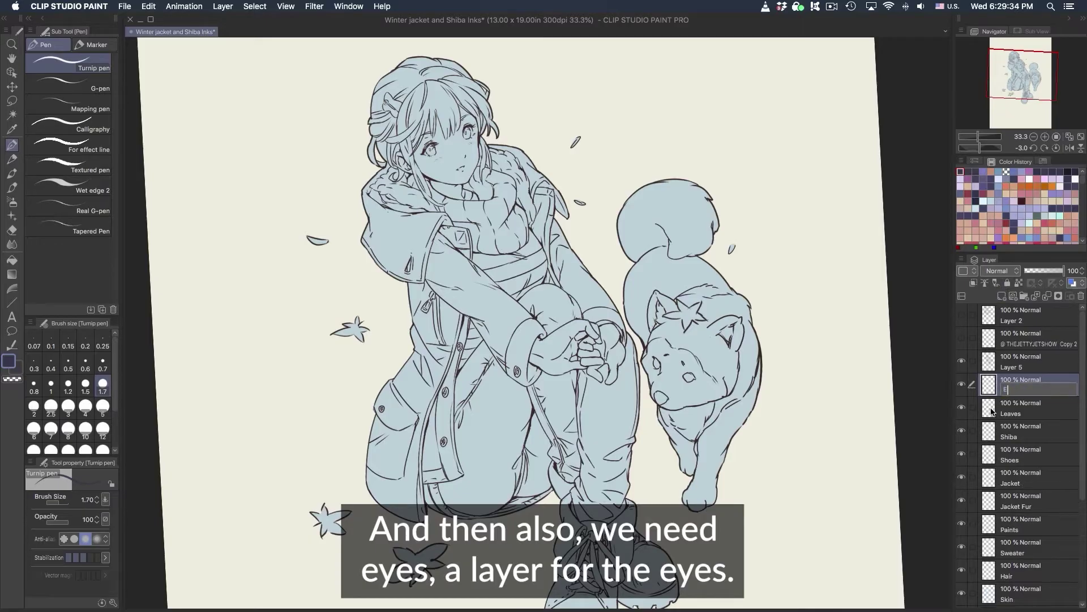
type("yes")
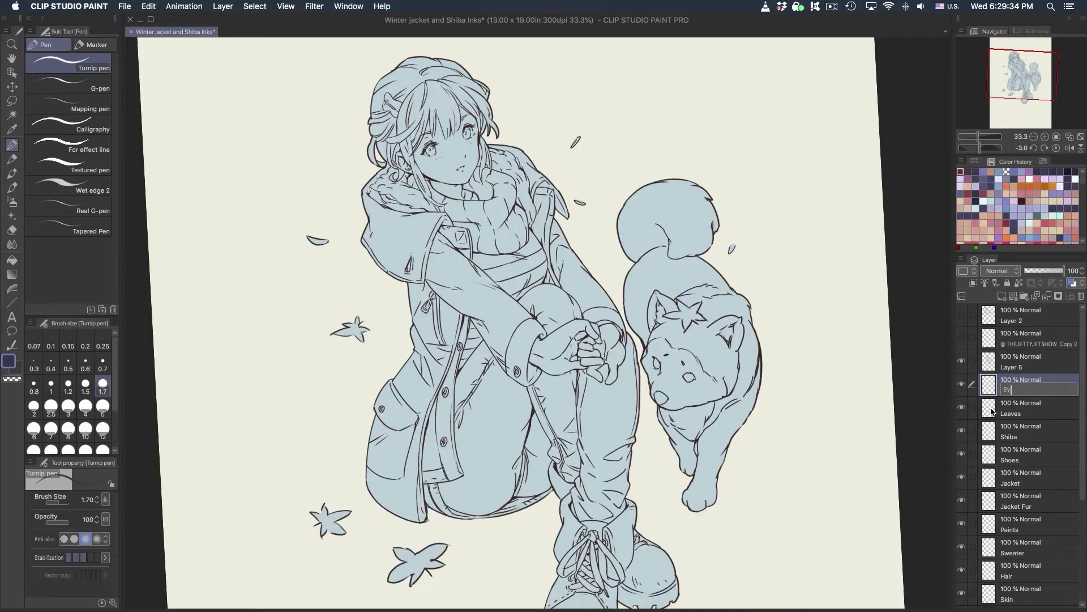
key("Return")
left_click_drag(1019, 387, 1028, 581)
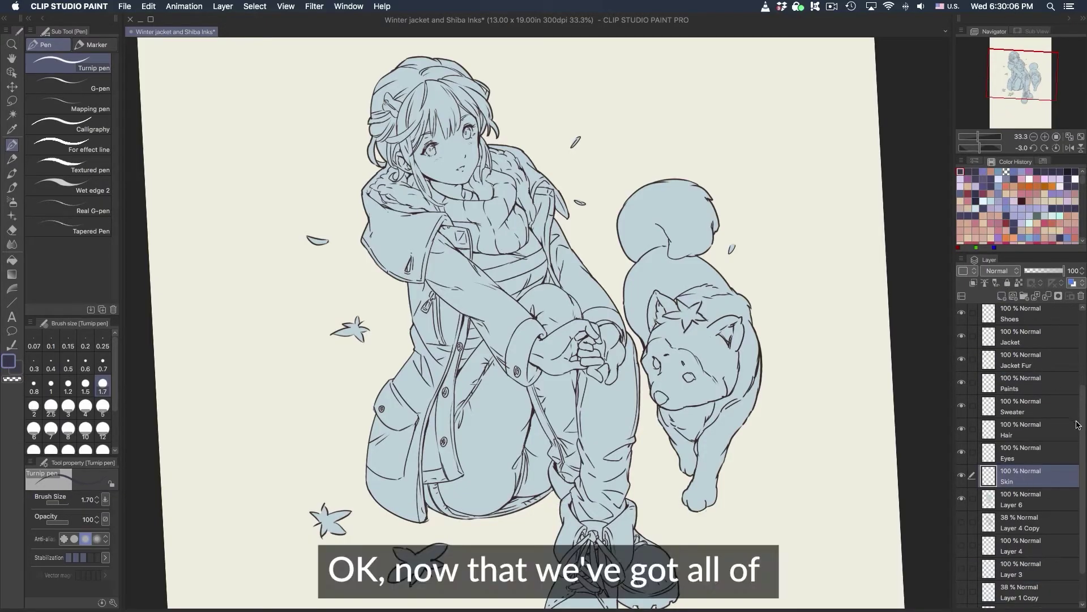
Rename the line art layer as Line and set it as the reference layer.
scroll(1065, 430, "up", 2)
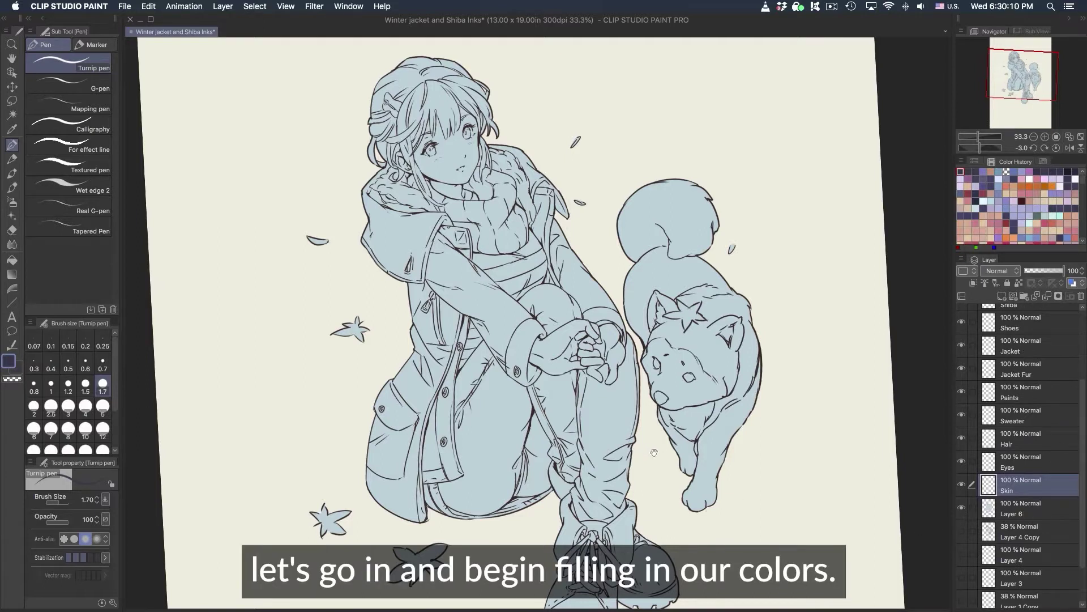
left_click_drag(651, 449, 728, 496)
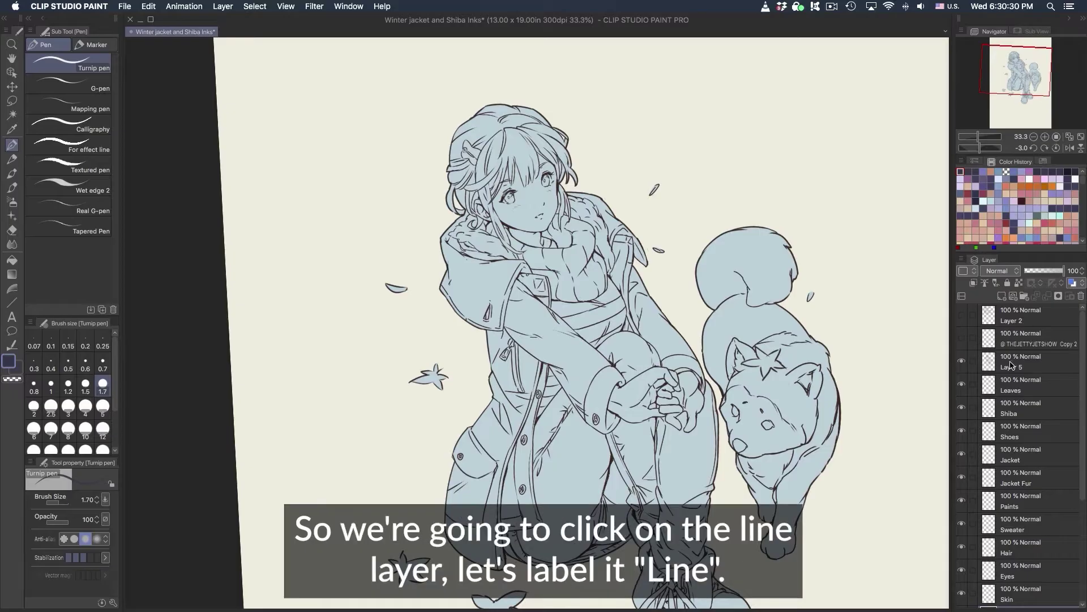
left_click(1012, 364)
double_click(1013, 369)
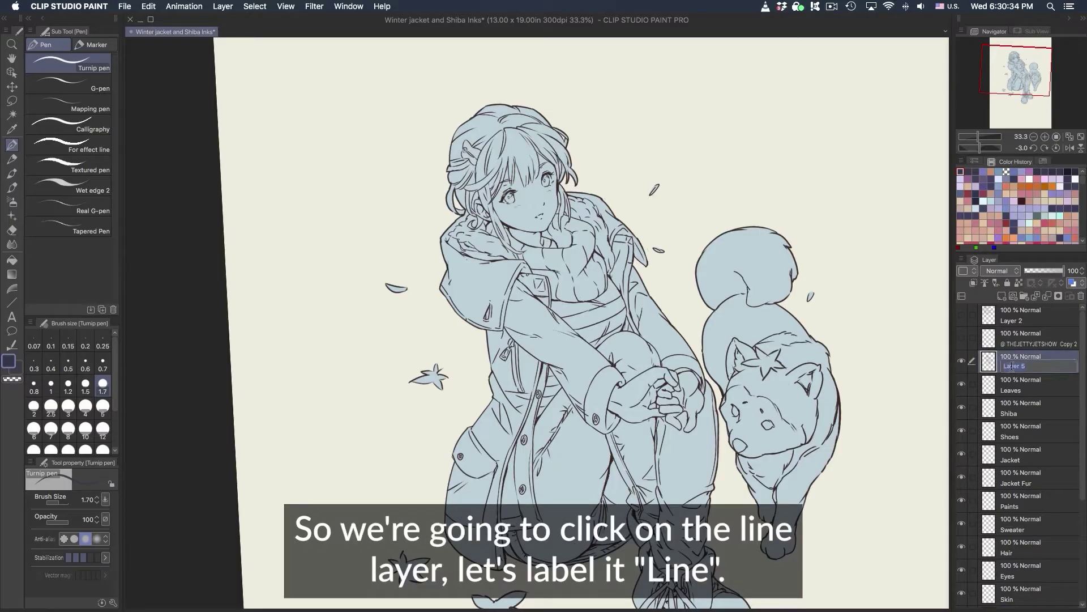
type("Line")
key("Return")
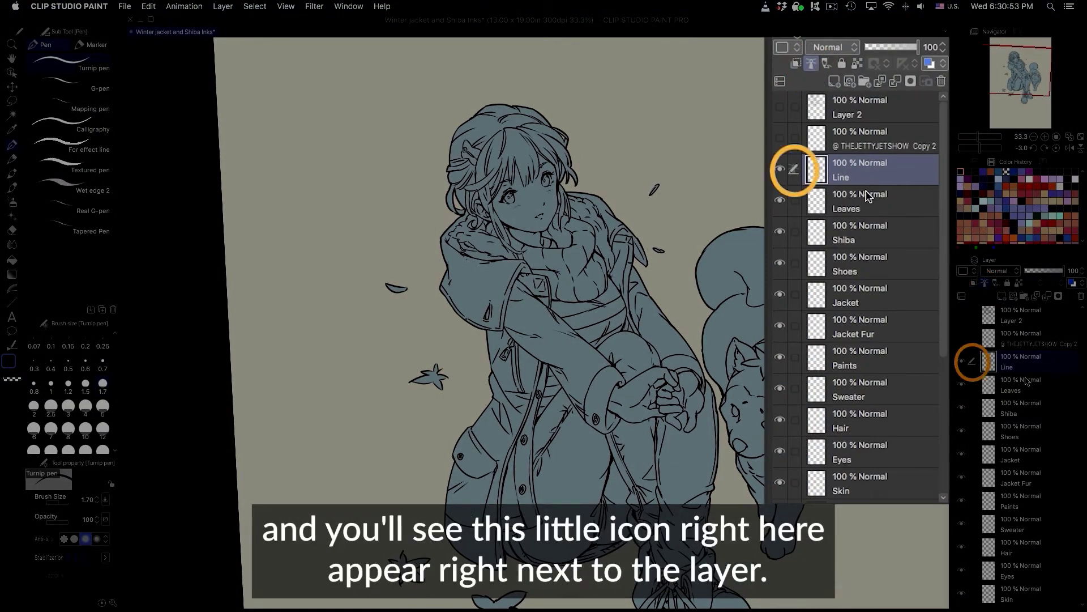
left_click(971, 379)
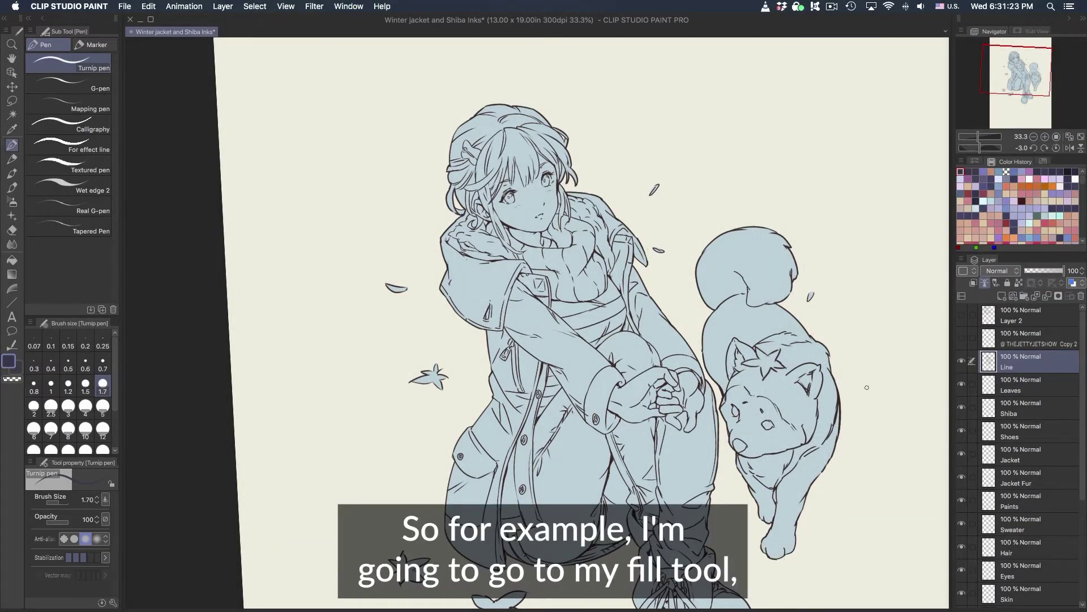
Set up the Fill tool to follow the reference layer and try a tan fill on the girl's face on the Skin layer.
left_click(12, 261)
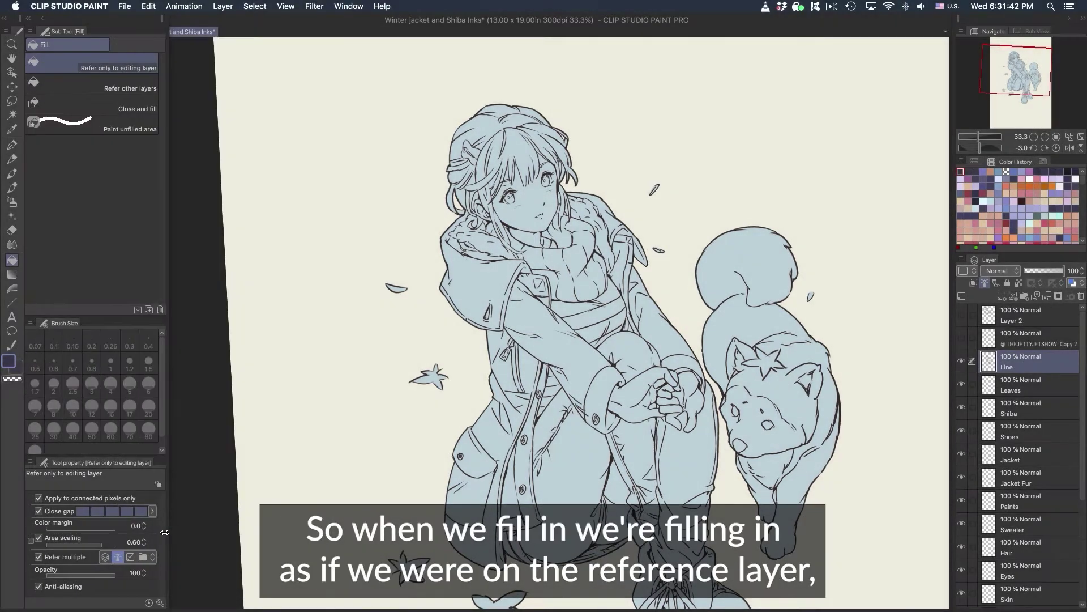
left_click_drag(164, 533, 131, 529)
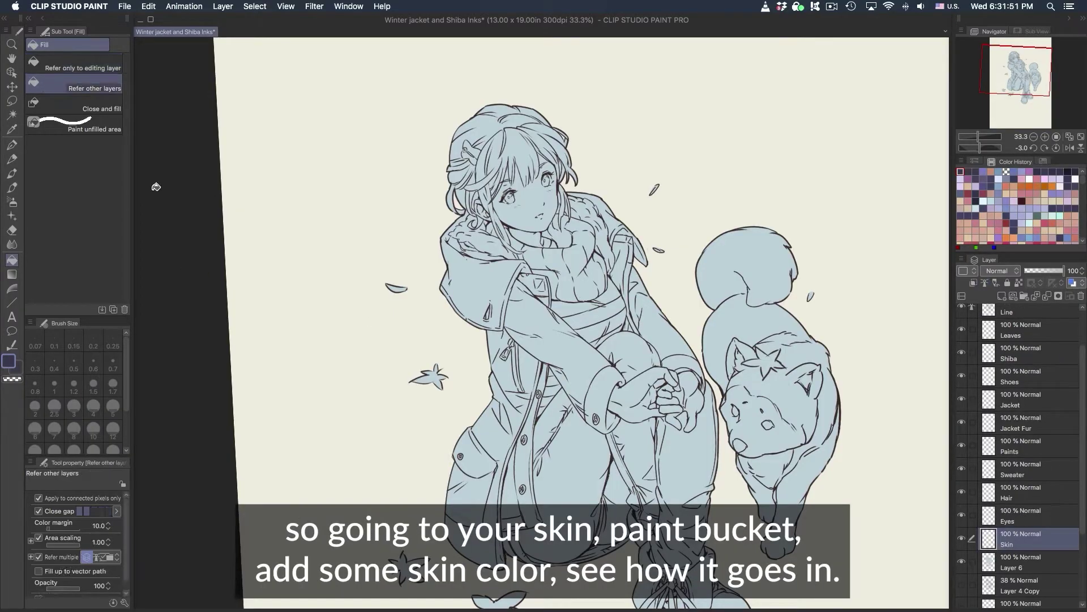
left_click(1020, 190)
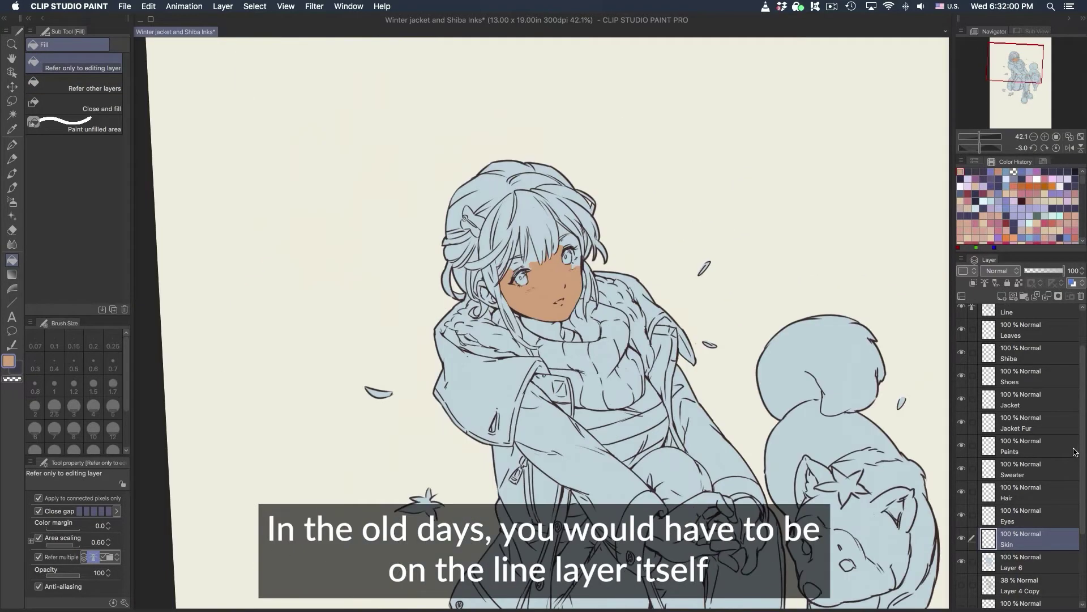
key("super+z")
Try filling the girl's face with tan directly on the Line layer, and undo that fill.
scroll(1048, 396, "up", 2)
left_click(1017, 358)
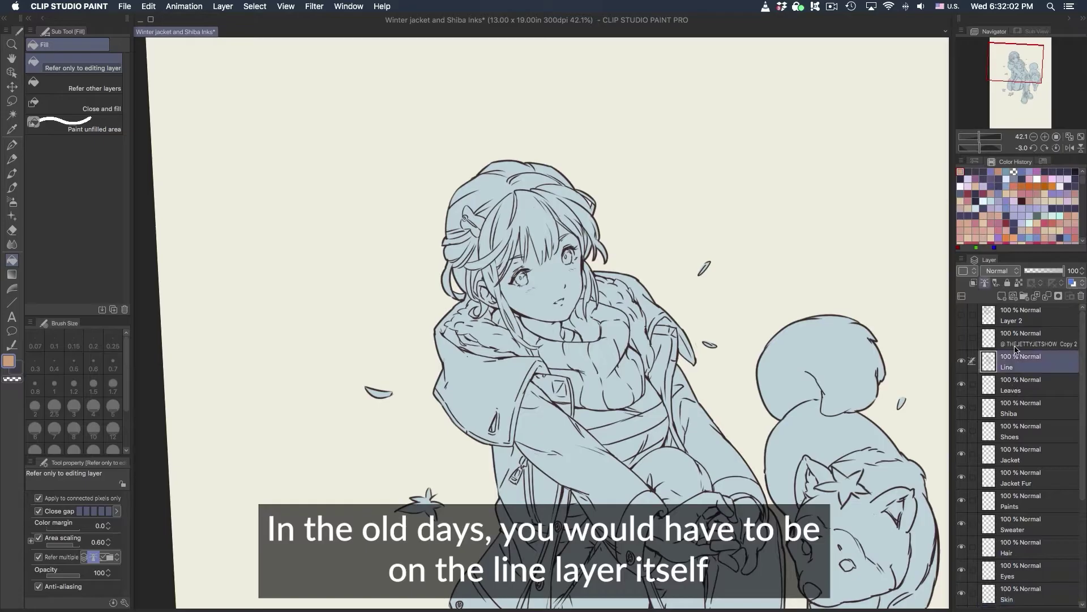
left_click(549, 274)
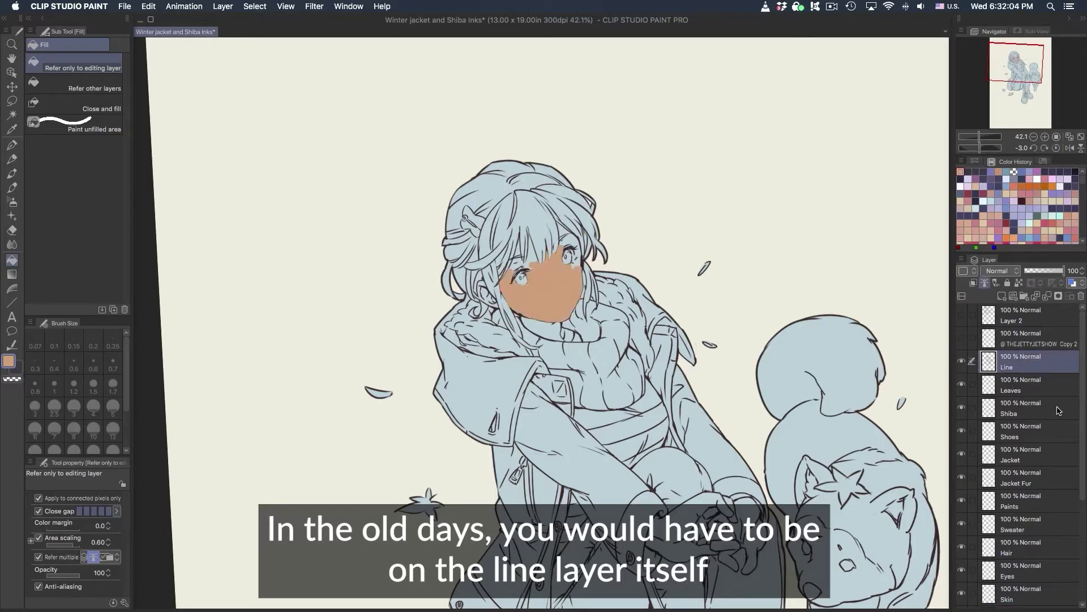
key("super+z")
On the Skin layer, fill the girl's face and the gaps around her eyes and brows with skin tone H 20, S 23%, V 89%.
scroll(1048, 407, "down", 3)
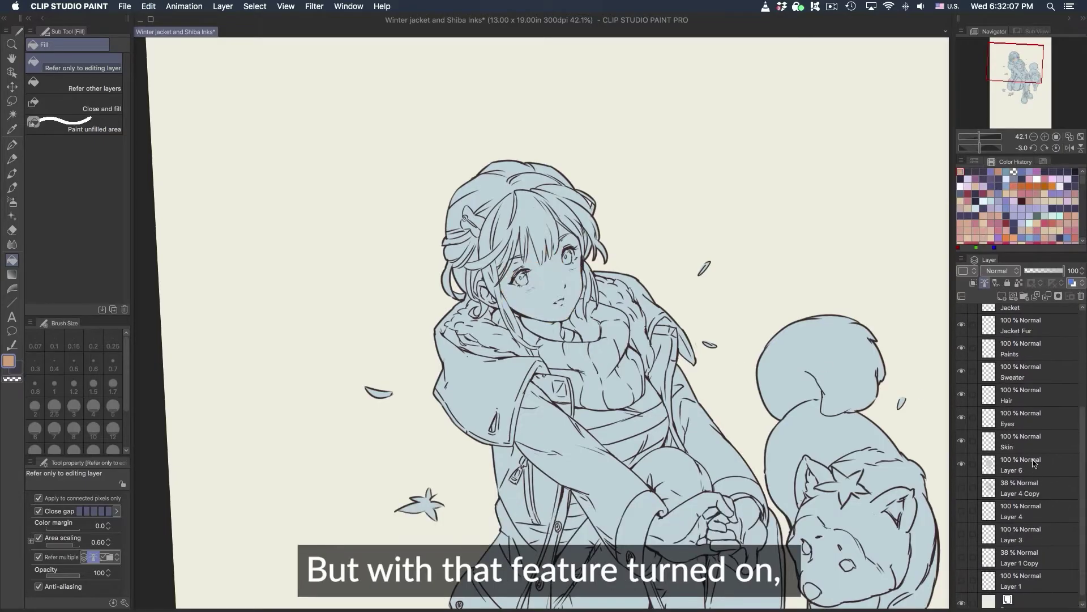
left_click(1026, 466)
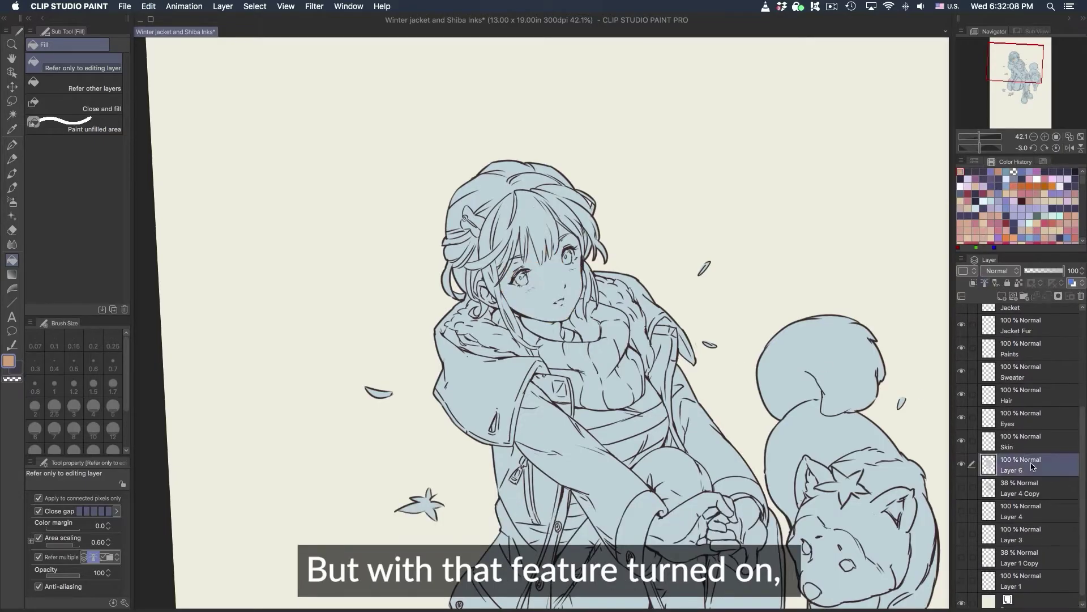
left_click(1026, 442)
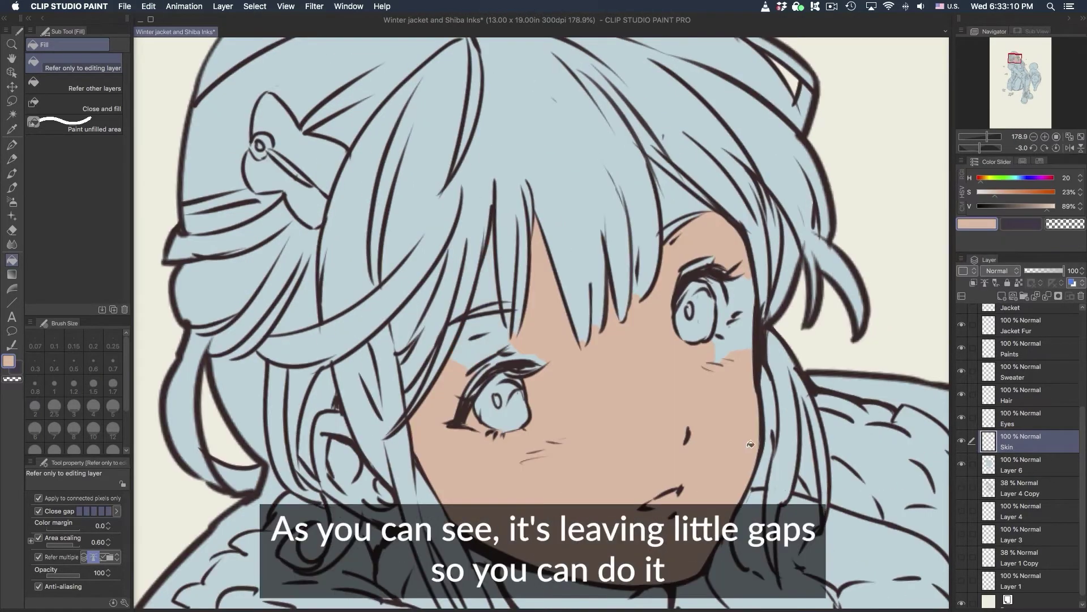
left_click(736, 340)
left_click(498, 335)
left_click(485, 282)
left_click(517, 354)
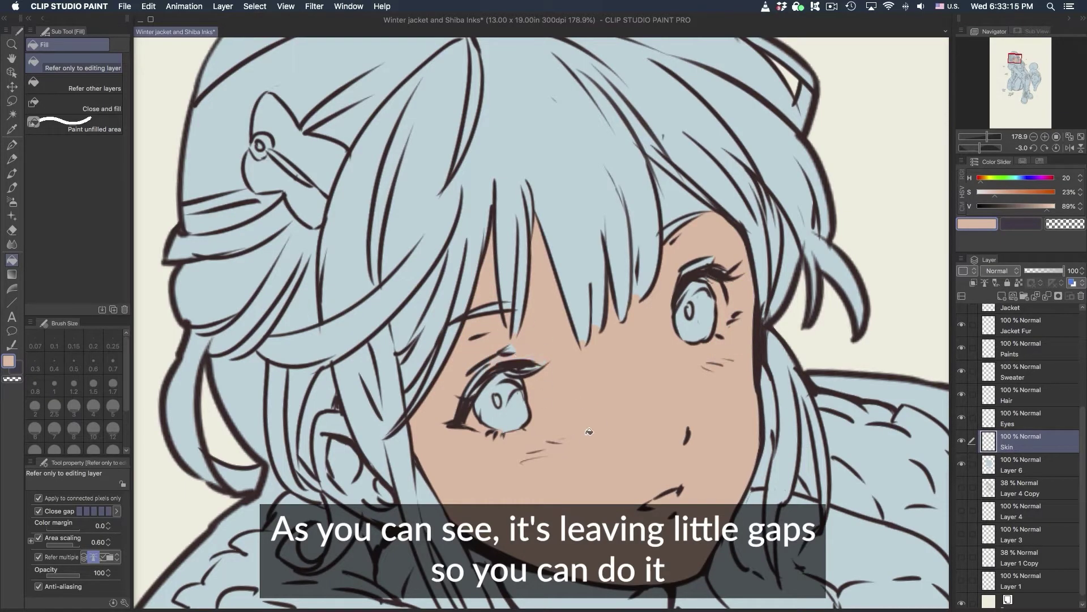
Fill the girl's ear and neck areas with the same skin tone using continuous fill strokes.
key("p")
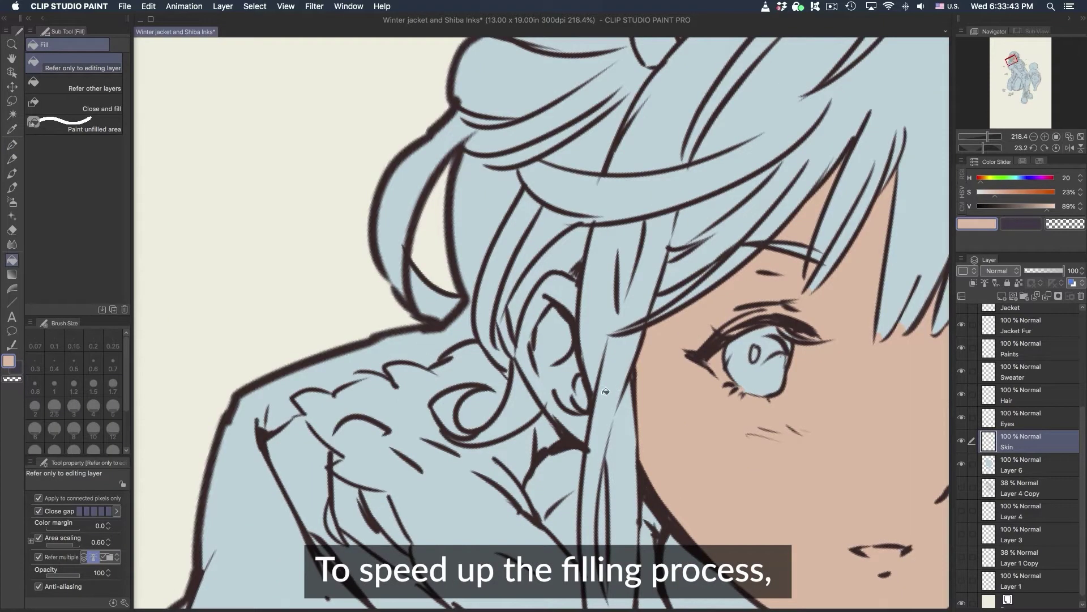
mouse_move(580, 421)
left_mouse_down()
mouse_move(576, 381)
mouse_move(541, 354)
mouse_move(539, 308)
mouse_move(533, 362)
left_mouse_up()
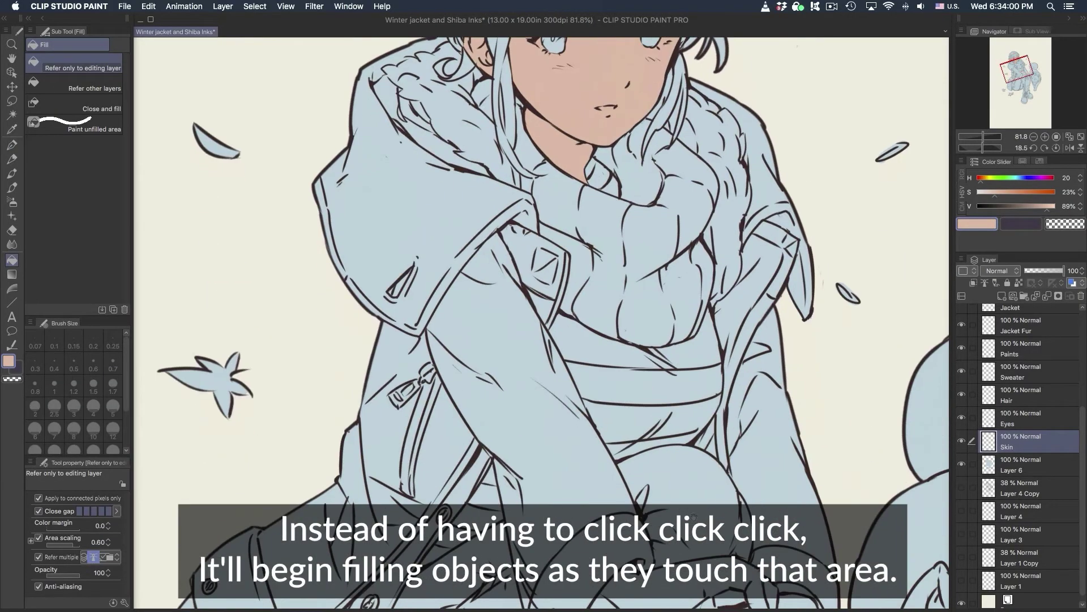
scroll(673, 429, "down", 4)
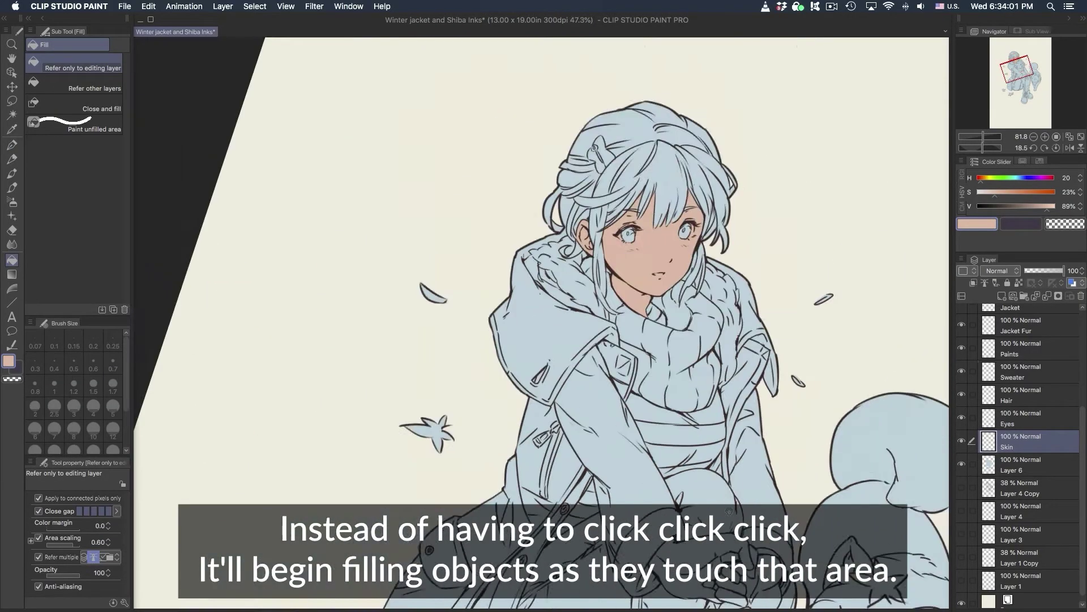
Fill both clasped hands and their fingers with the skin tone using the Refer other layers fill.
scroll(673, 430, "up", 3)
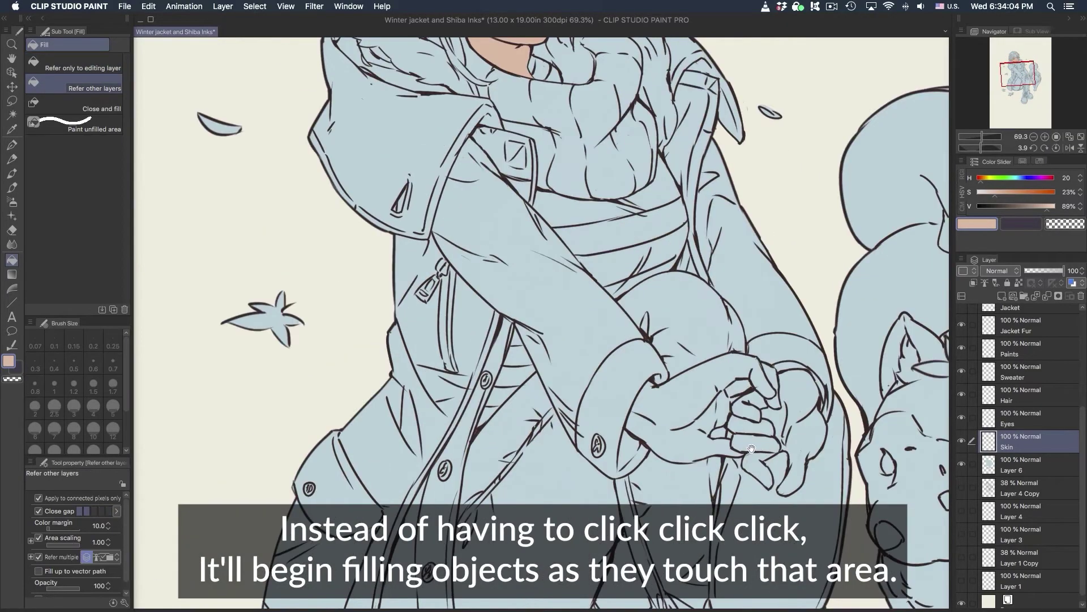
scroll(683, 431, "up", 3)
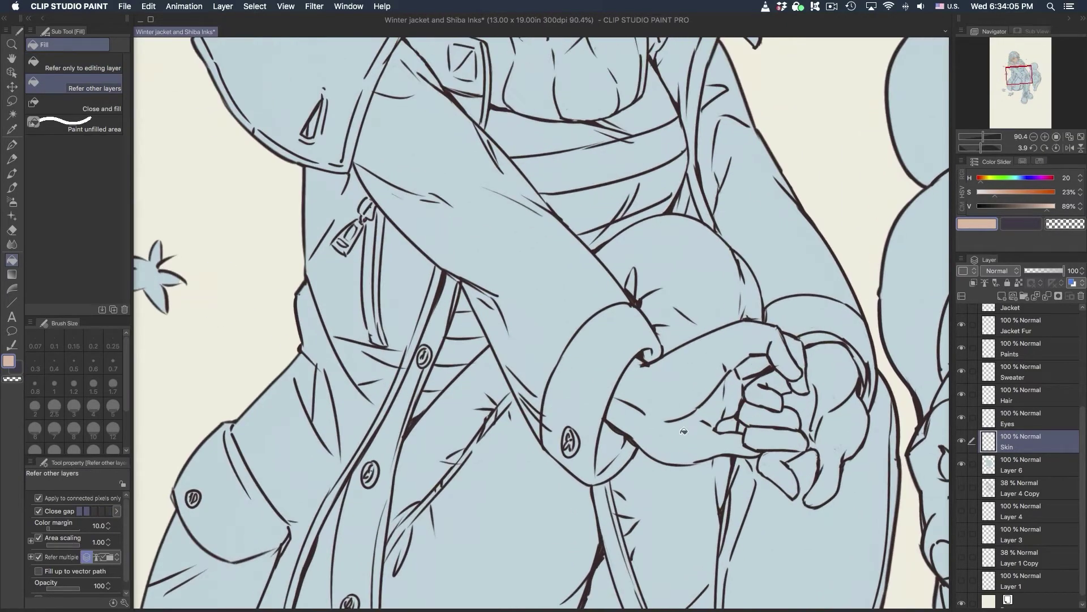
left_click(684, 431)
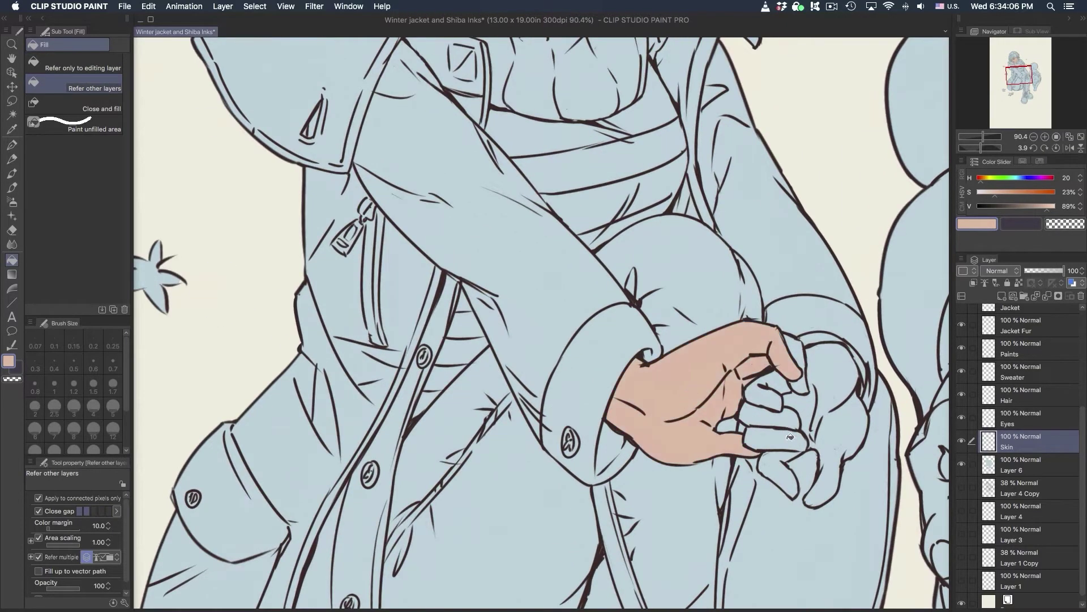
left_click(781, 465)
left_click(776, 391)
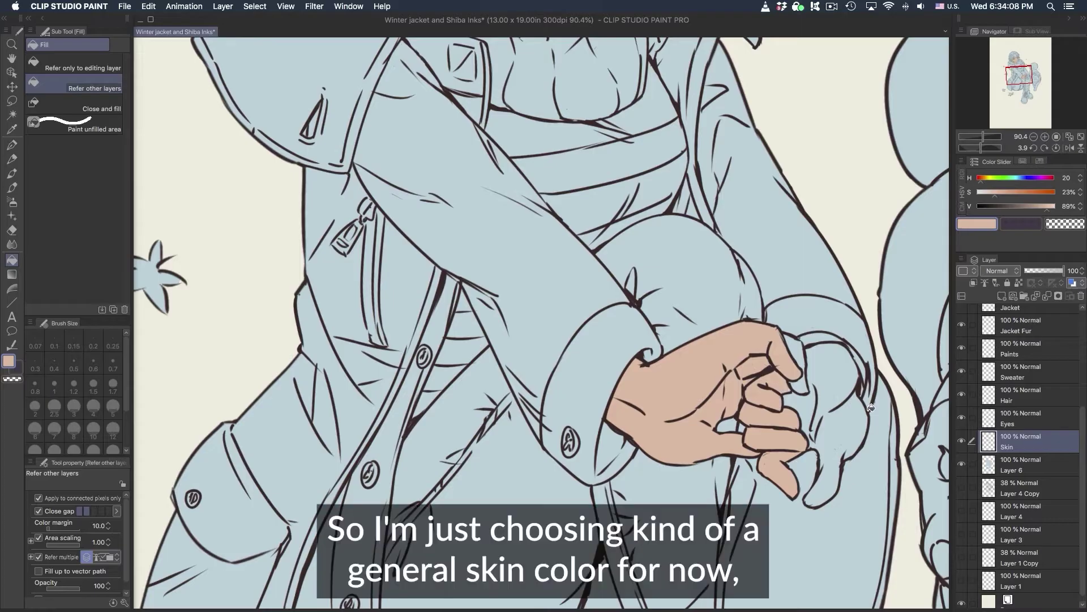
left_click(837, 434)
left_click(795, 351)
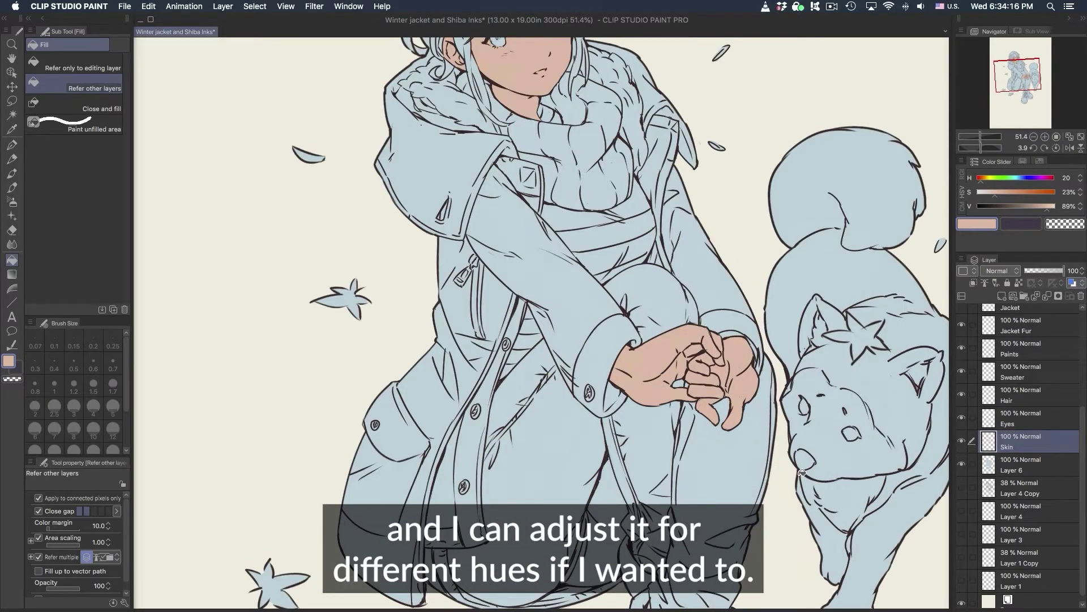
Shift the hue of the Skin layer by 12 with a Hue/Saturation/Luminosity correction.
key("super+u")
mouse_move(880, 434)
left_mouse_down()
mouse_move(893, 436)
mouse_move(883, 436)
left_mouse_up()
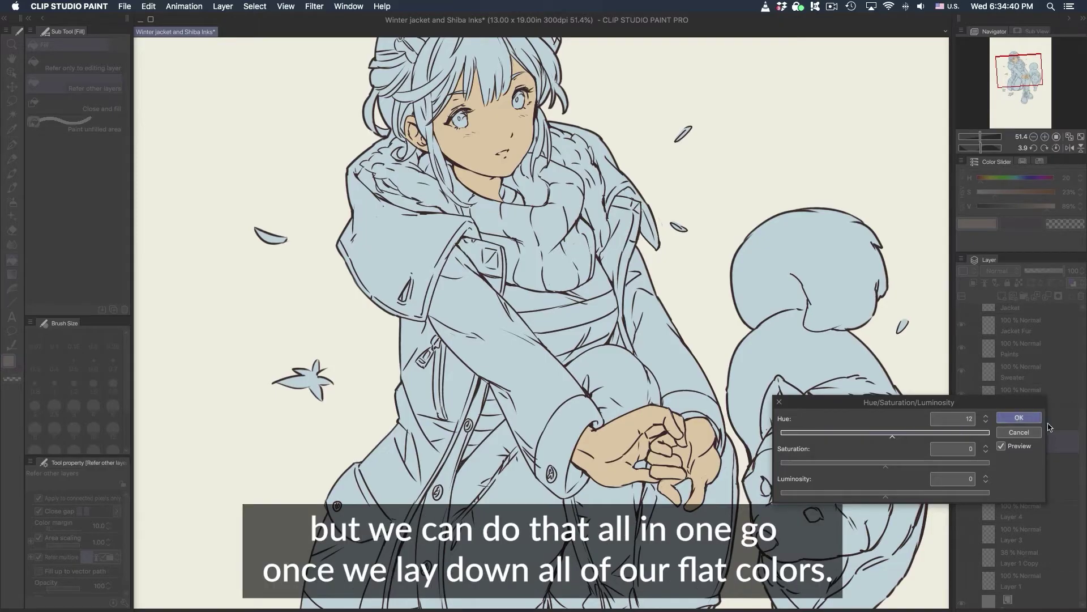
left_click(1020, 418)
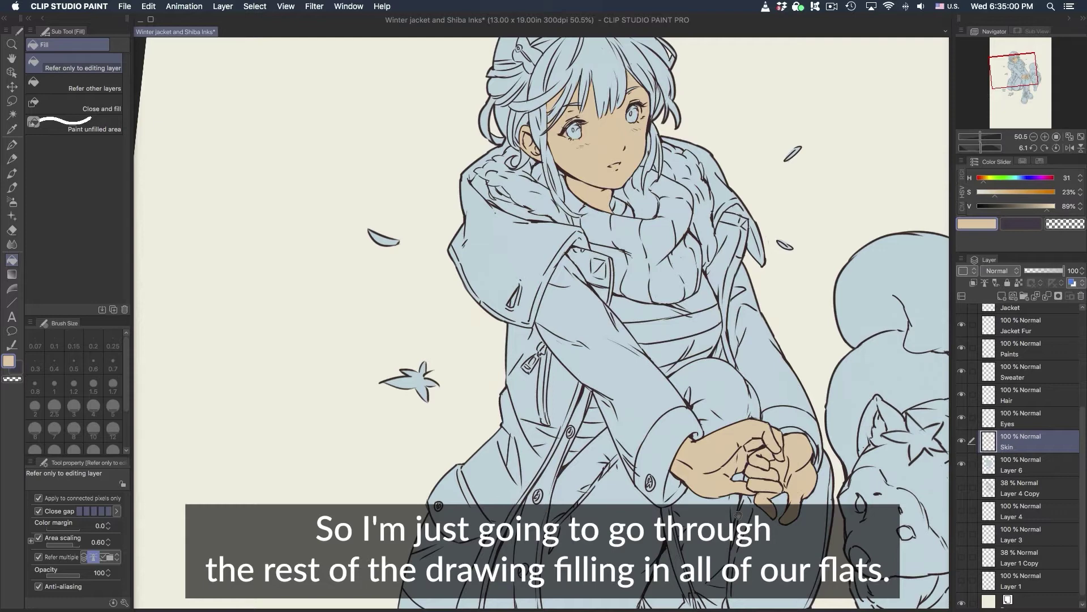
On the Eyes layer, fill the girl's irises with a salmon tone of H 16, S 30%, V 89%.
left_click_drag(738, 515, 612, 380)
left_click(1049, 424)
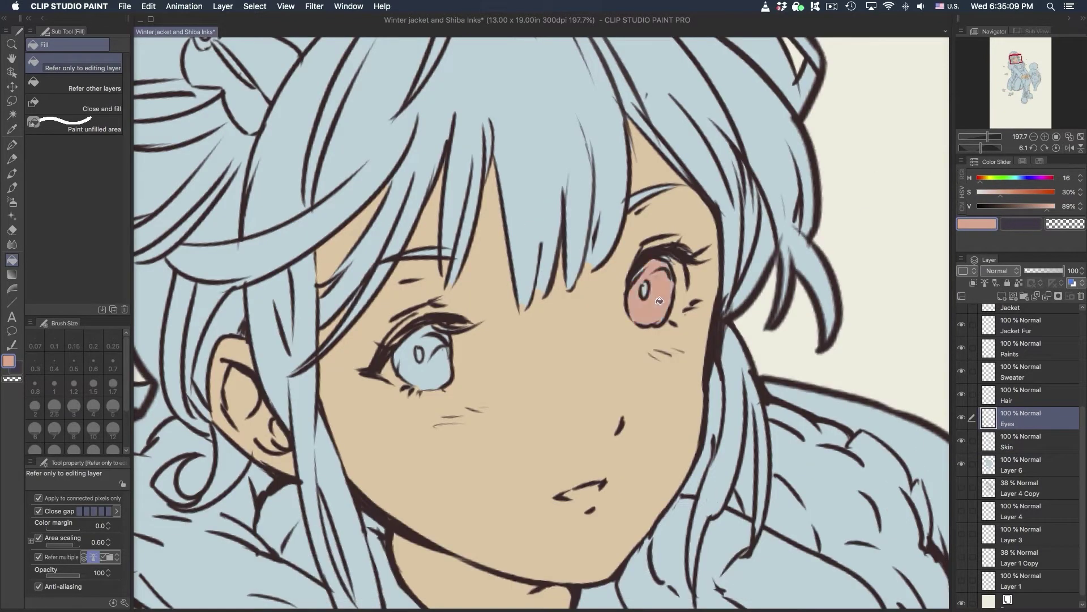
left_click(646, 289)
left_click(425, 367)
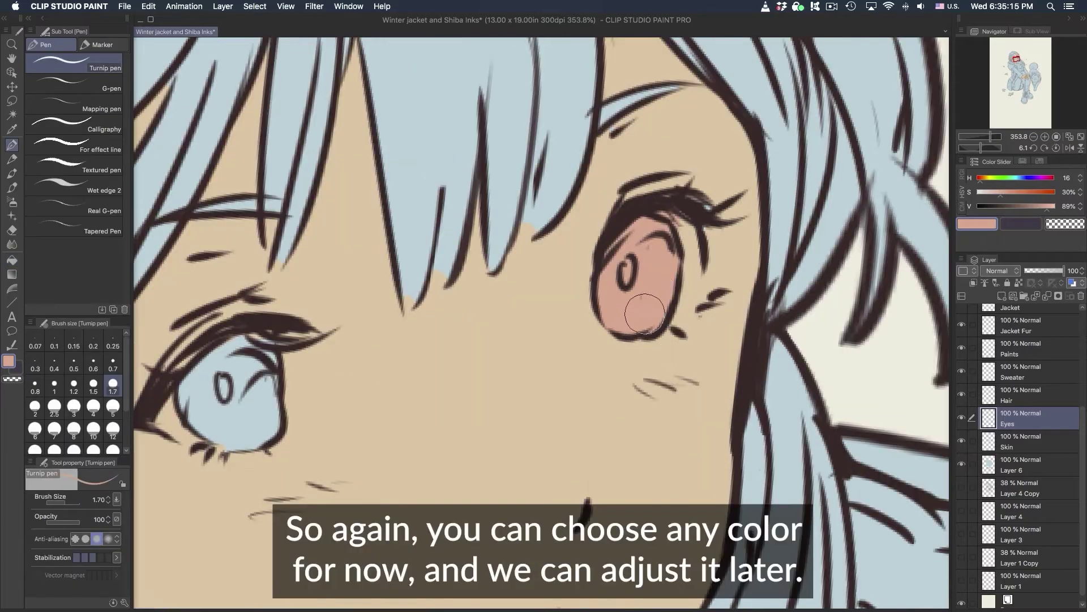
Finish painting the iris with the Turnip pen and recolour the Eyes layer to a deeper orange using Hue/Saturation/Luminosity.
scroll(400, 424, "up", 2)
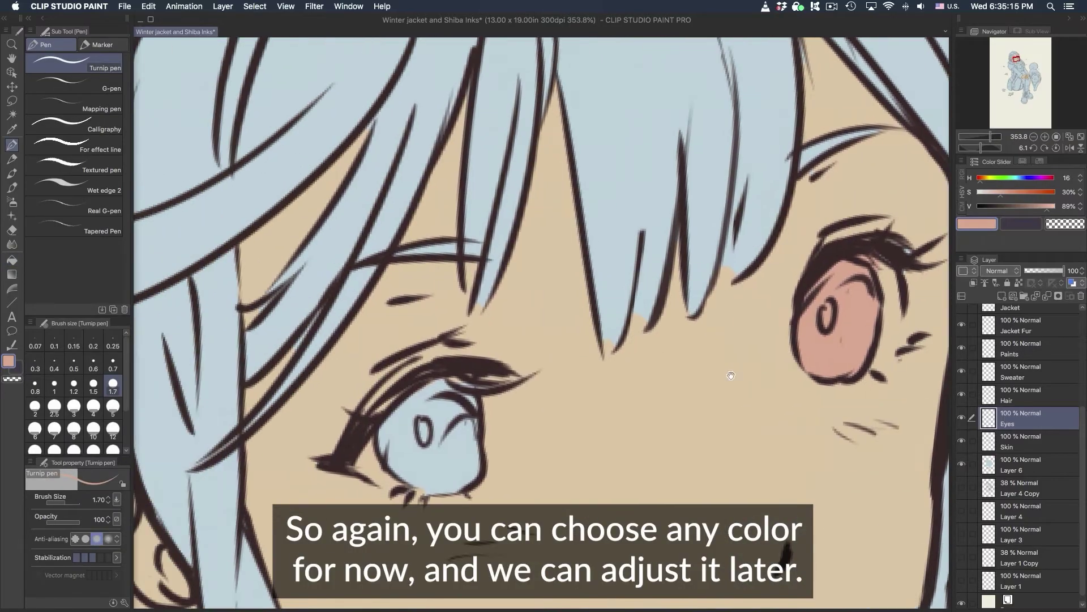
mouse_move(400, 424)
left_mouse_down()
mouse_move(423, 405)
mouse_move(392, 436)
mouse_move(416, 469)
mouse_move(441, 472)
mouse_move(427, 422)
mouse_move(439, 451)
left_mouse_up()
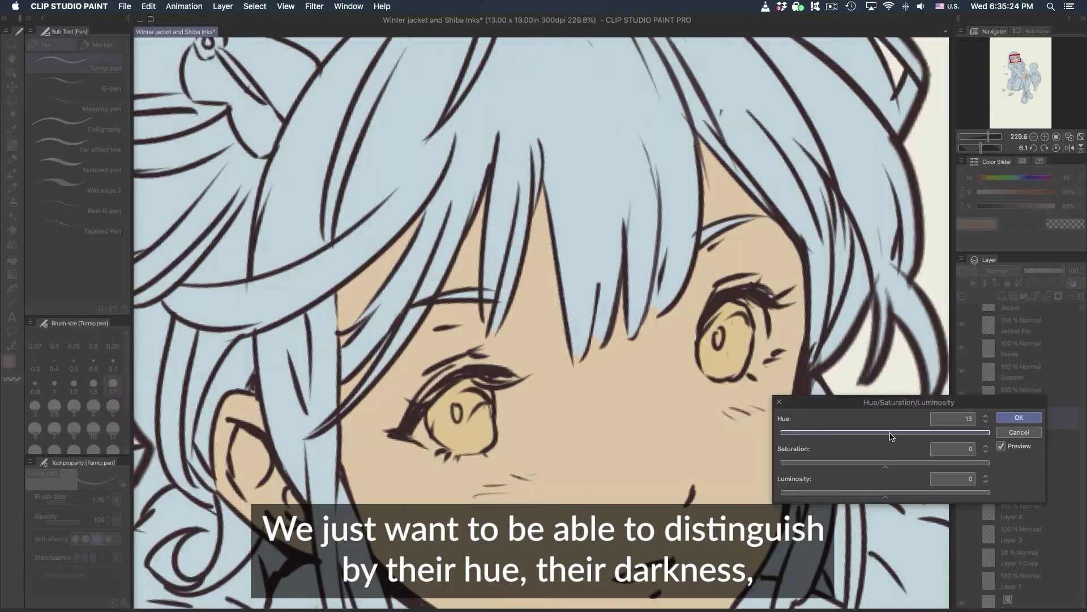
left_click_drag(891, 436, 887, 435)
left_click_drag(885, 492, 897, 437)
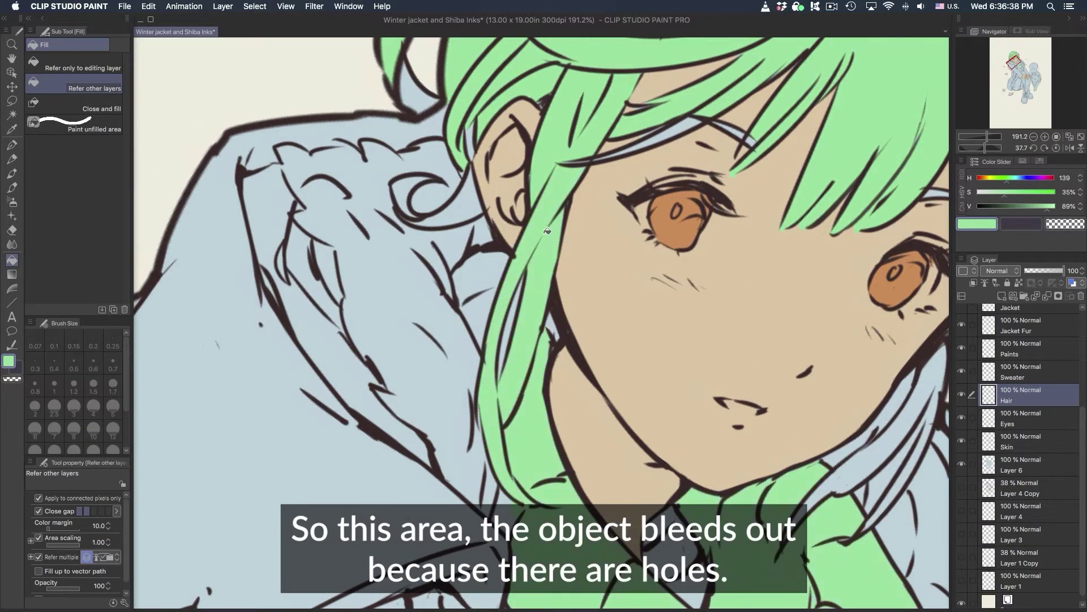
Undo the leaking green fill and plug the gaps in the hair strand's outline with 0.8 Turnip pen dabs on the Hair layer.
scroll(658, 398, "down", 5)
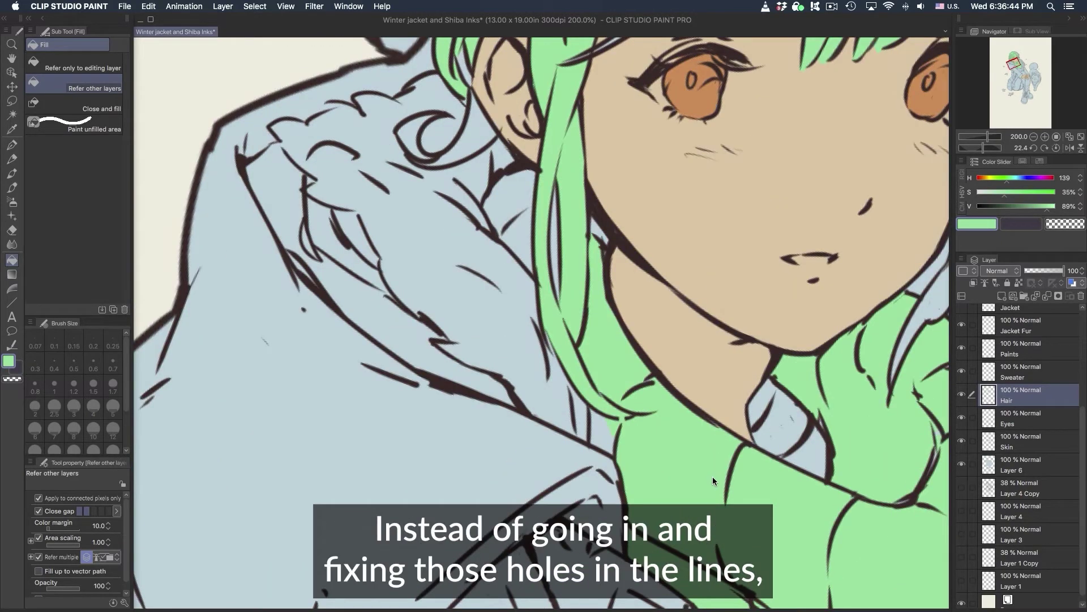
key("super+z")
key("p")
key("bracketleft")
key("bracketleft")
key("bracketleft")
key("bracketleft")
scroll(652, 425, "up", 5)
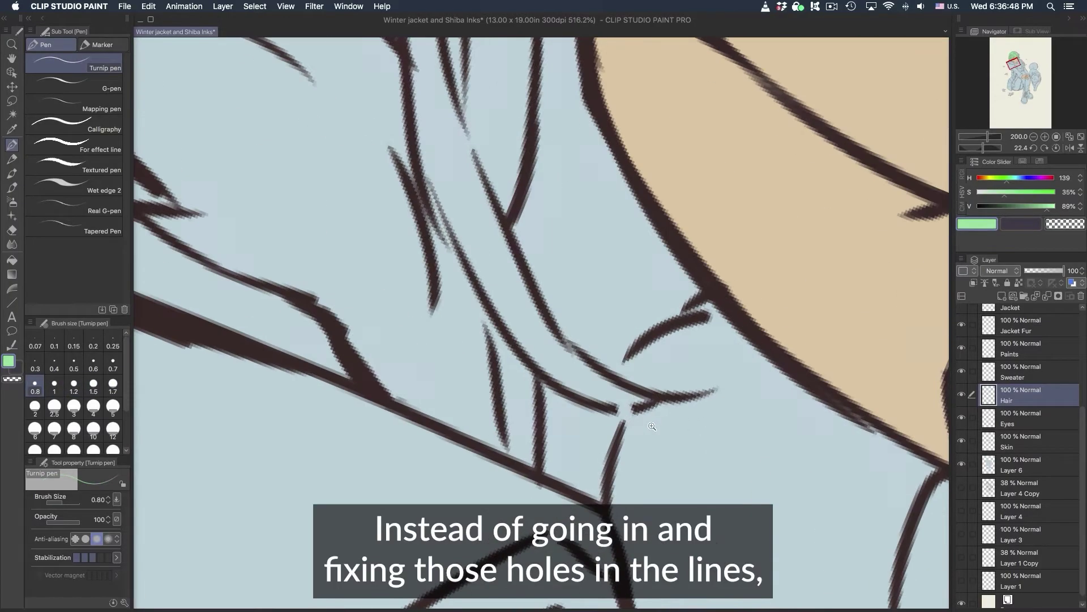
left_click(626, 408)
scroll(679, 390, "down", 5)
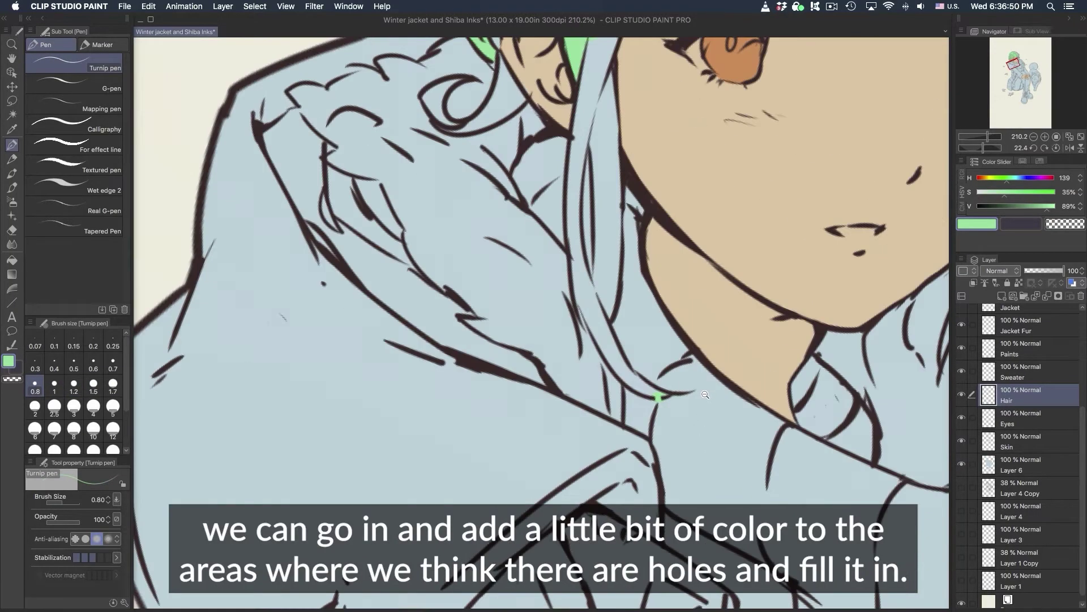
scroll(706, 395, "up", 3)
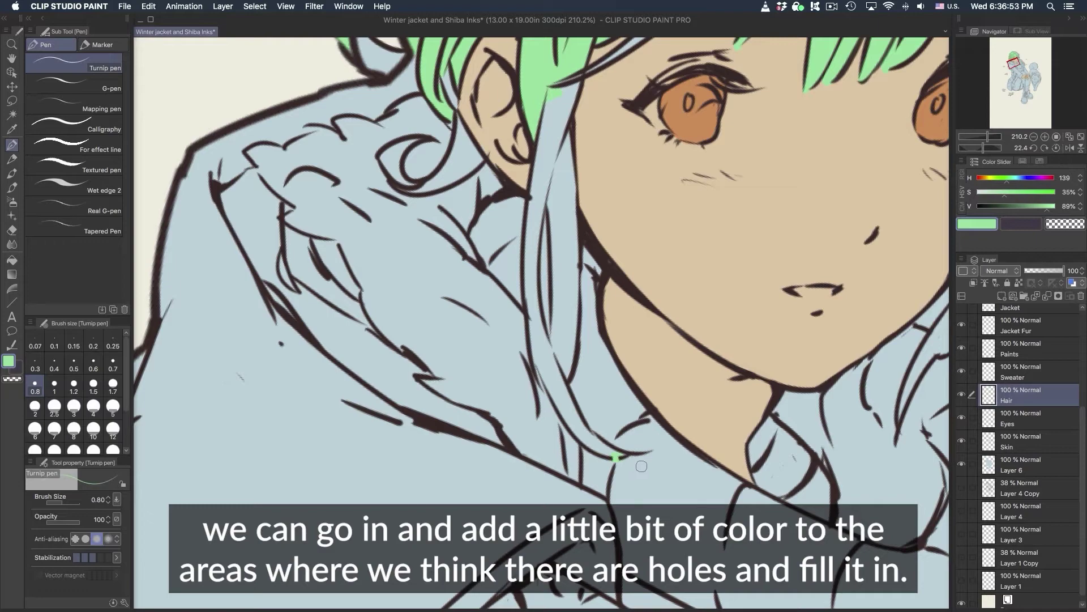
key("g")
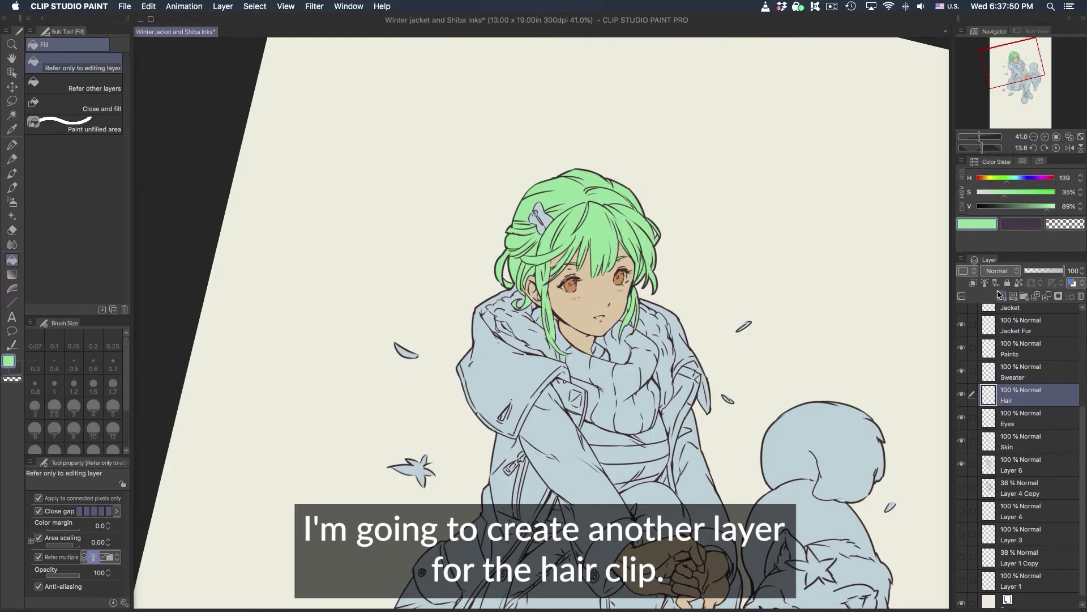
Create a layer named Hair Clip above Hair and fill the clip with blue H 215, S 65%, V 89%.
left_click(1002, 296)
double_click(1010, 401)
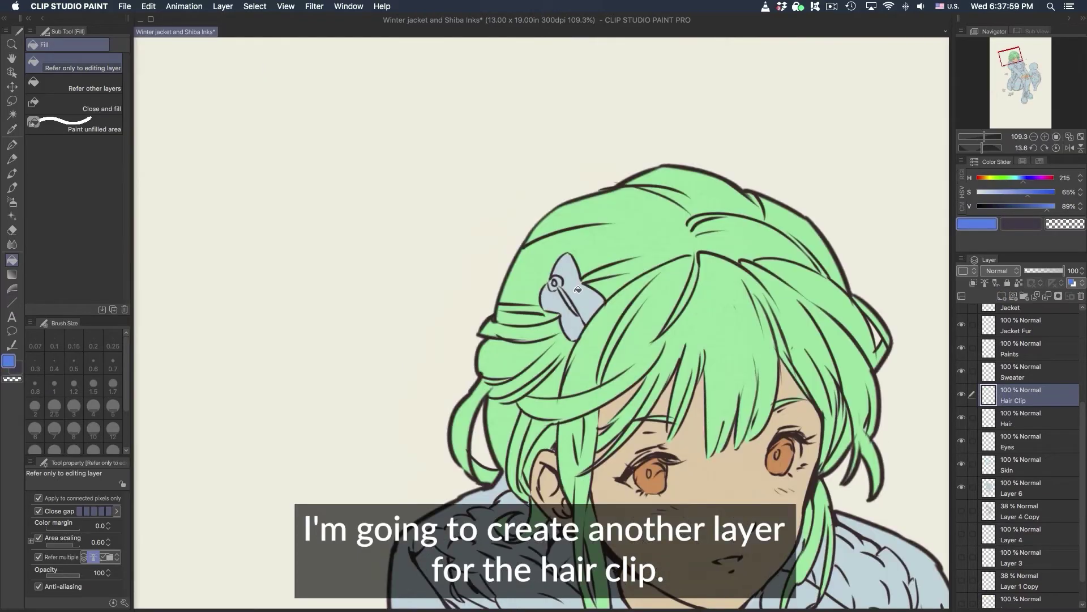
left_click(583, 291)
left_click(572, 315)
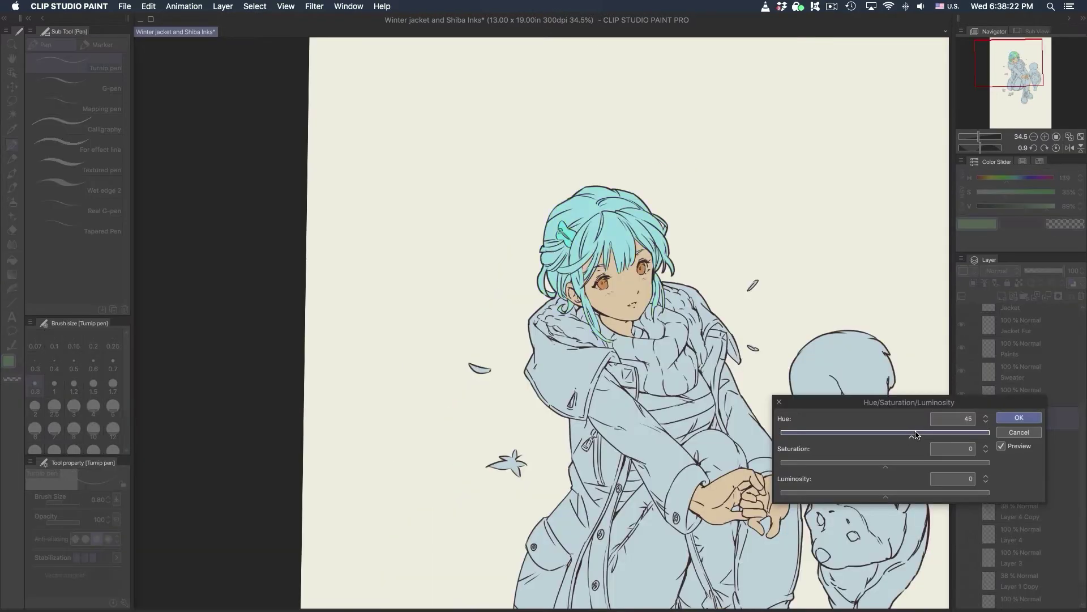
Recolour the hair to dark slate blue with Hue 73, Saturation -26 and Luminosity -39.
left_click_drag(916, 437, 944, 436)
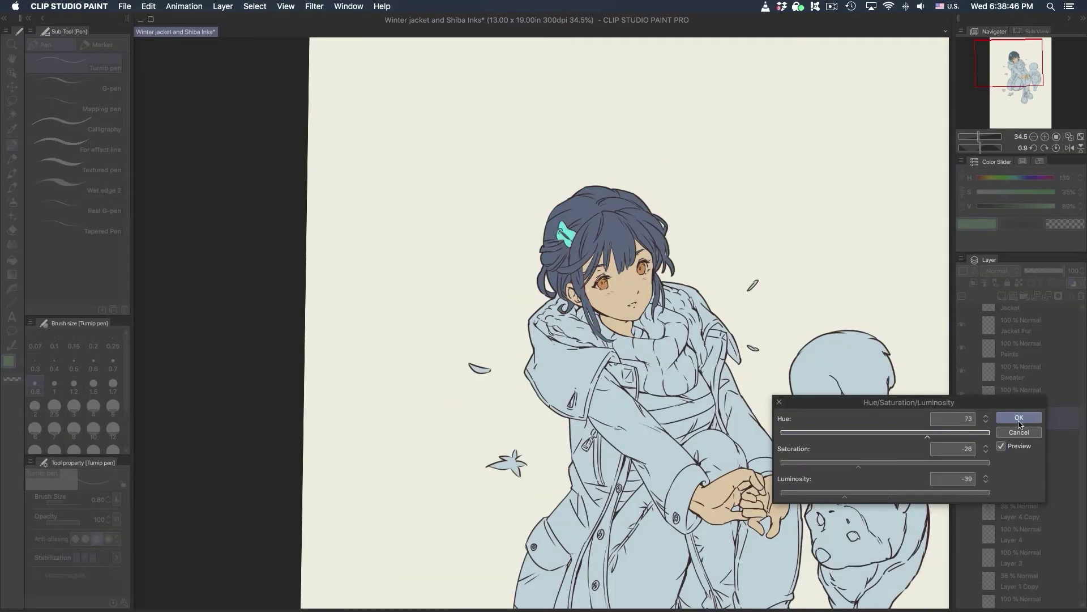
left_click(837, 434)
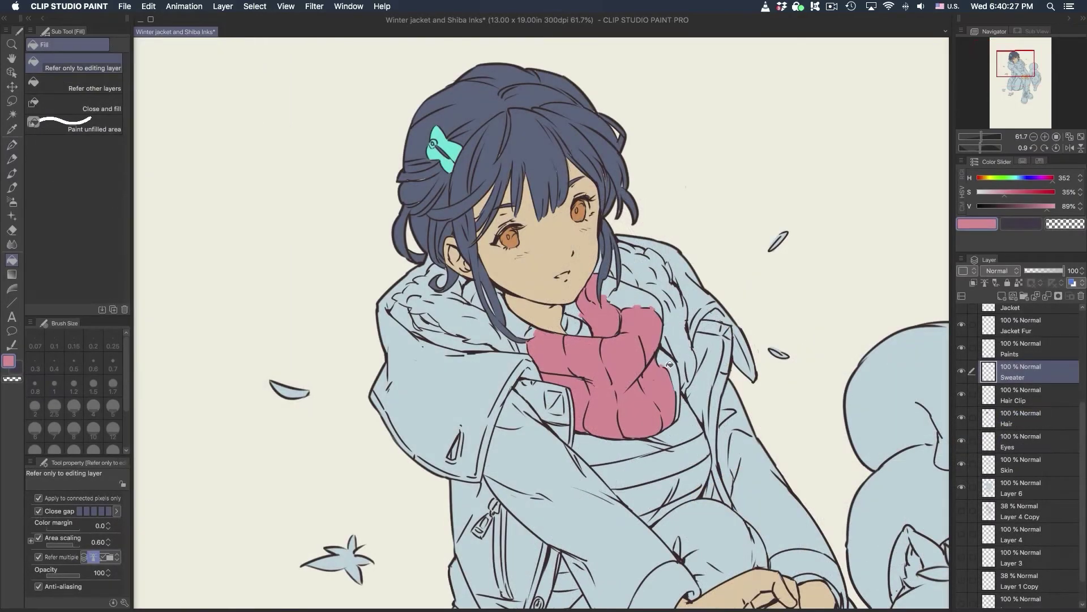
Move the Sweater layer below the Hair layer in the layer stack.
mouse_move(1052, 374)
left_mouse_down()
mouse_move(1057, 438)
mouse_move(1061, 429)
left_mouse_up()
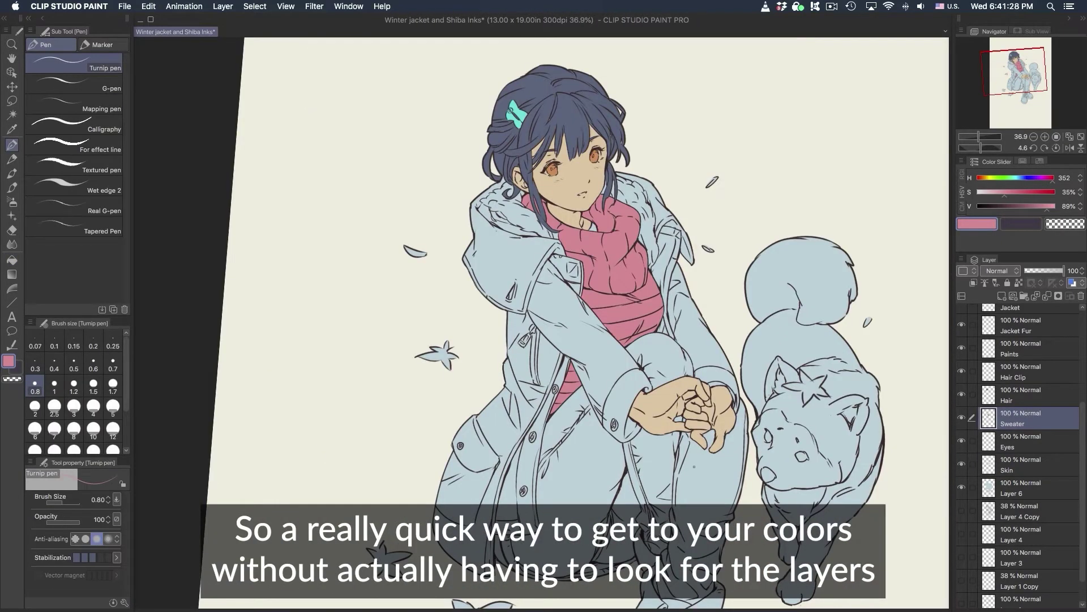
left_click(607, 358)
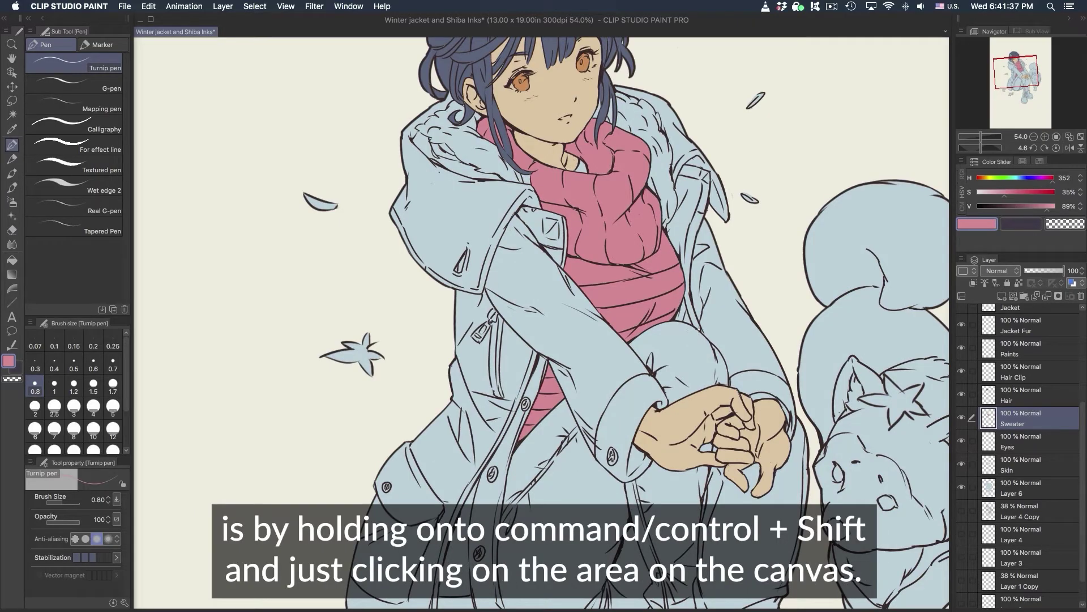
Jump between the Skin, Hair Clip and Sweater layers by picking their coloured areas directly on the canvas.
left_click(680, 436, "ctrl+shift")
left_click_drag(651, 284, 685, 425)
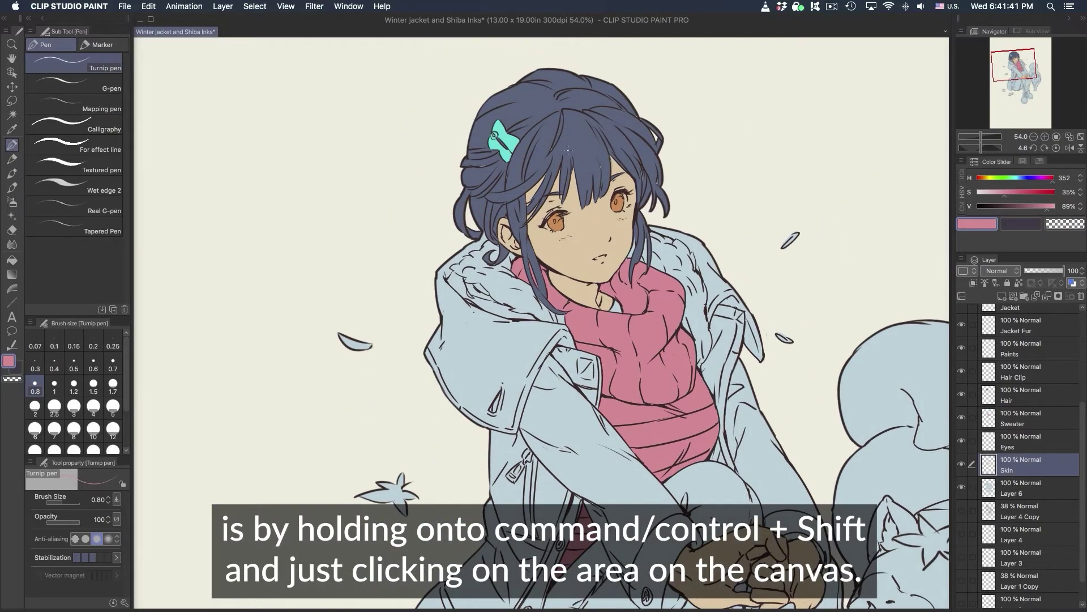
left_click(494, 136, "ctrl+shift")
left_click(507, 139, "ctrl+shift")
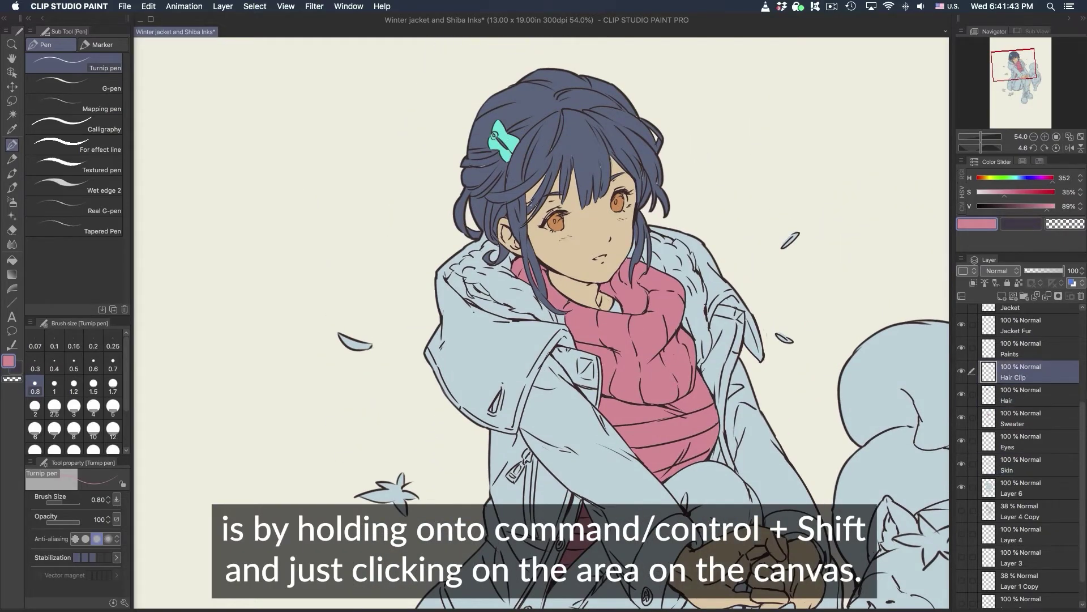
left_click(550, 272, "ctrl+shift")
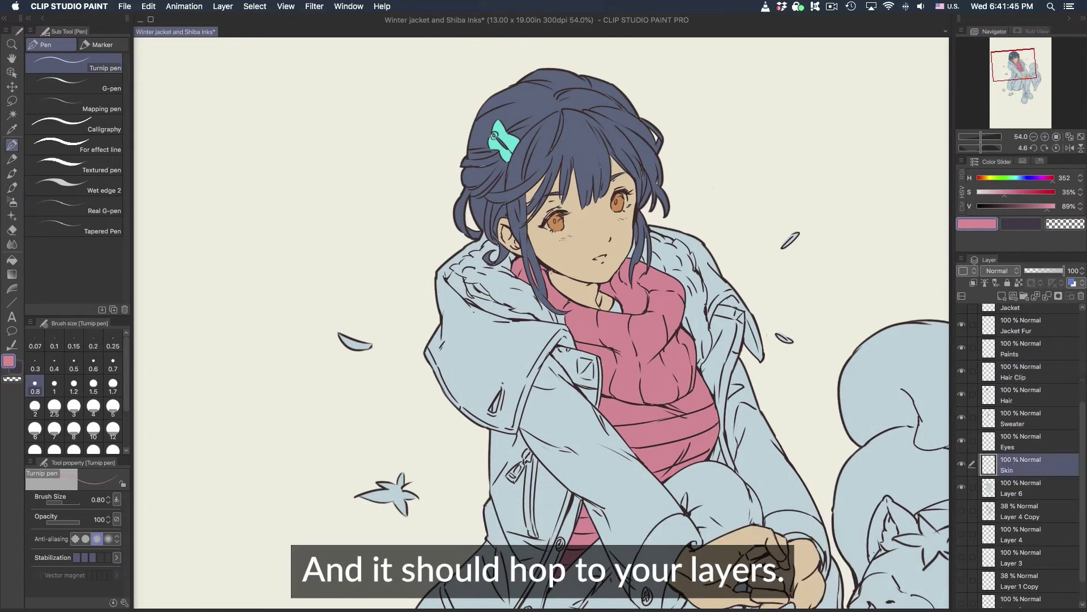
left_click(633, 295, "ctrl+shift")
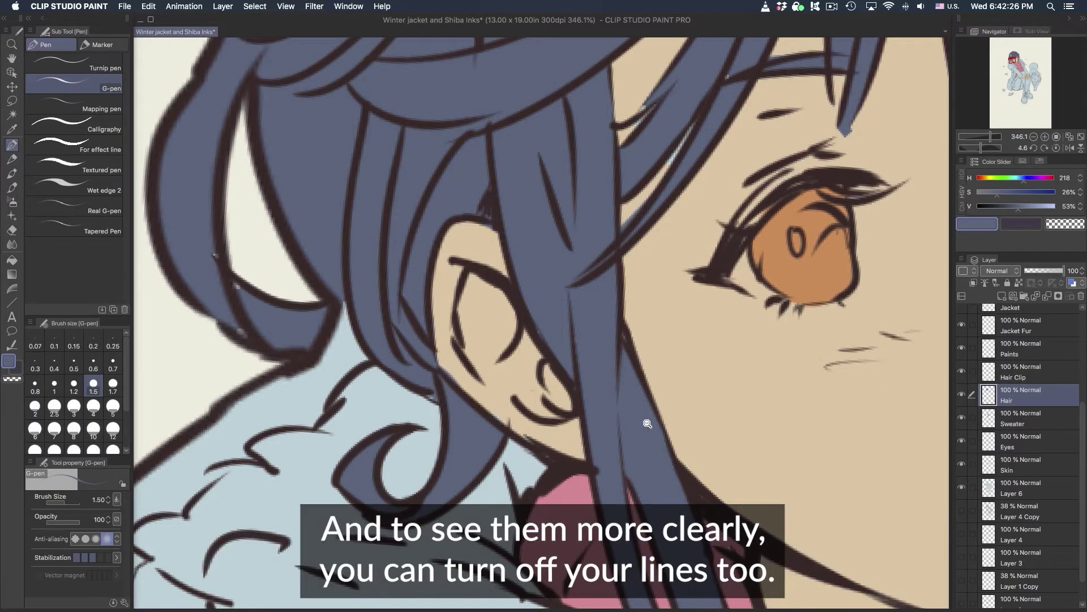
With the line art hidden, sample the sweater's pink and cover its unfilled specks with the 1.5 G-pen, restoring the Line layer's visibility.
scroll(636, 427, "down", 2)
scroll(1068, 372, "up", 5)
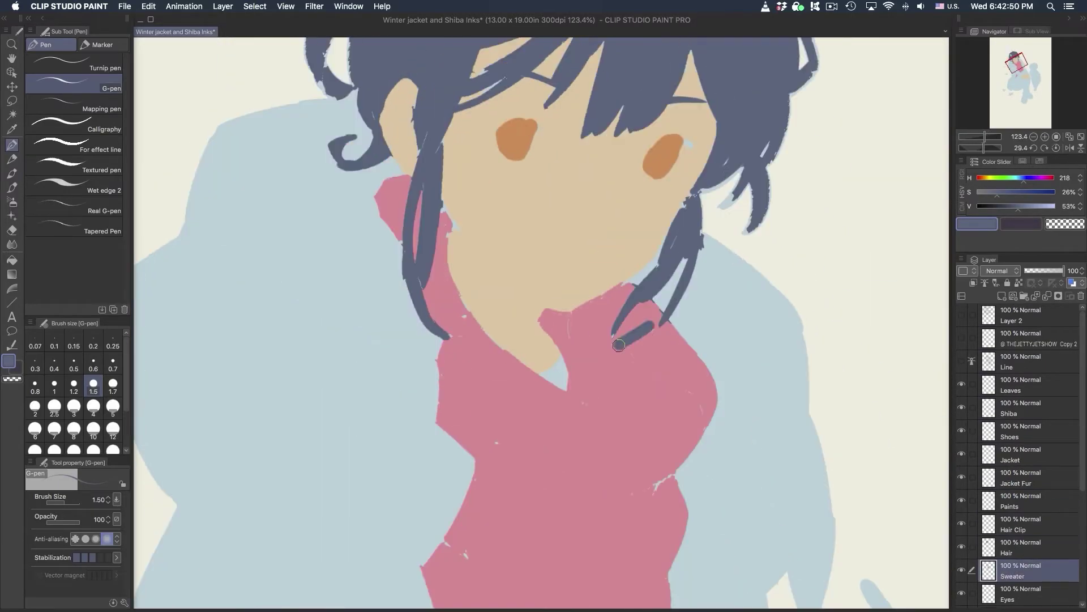
left_click(612, 348, "alt")
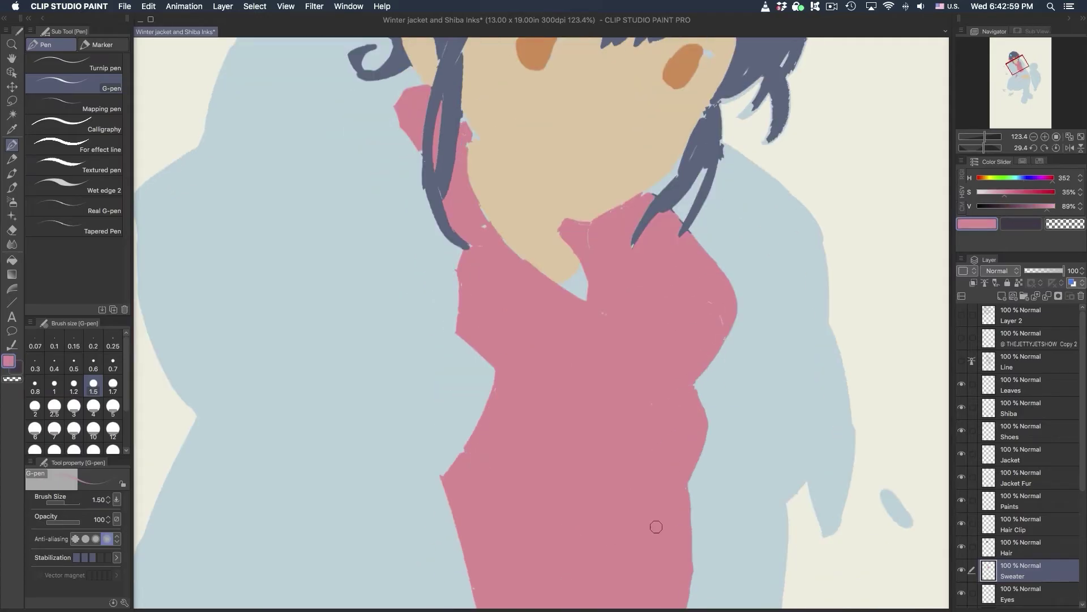
scroll(656, 526, "down", 5)
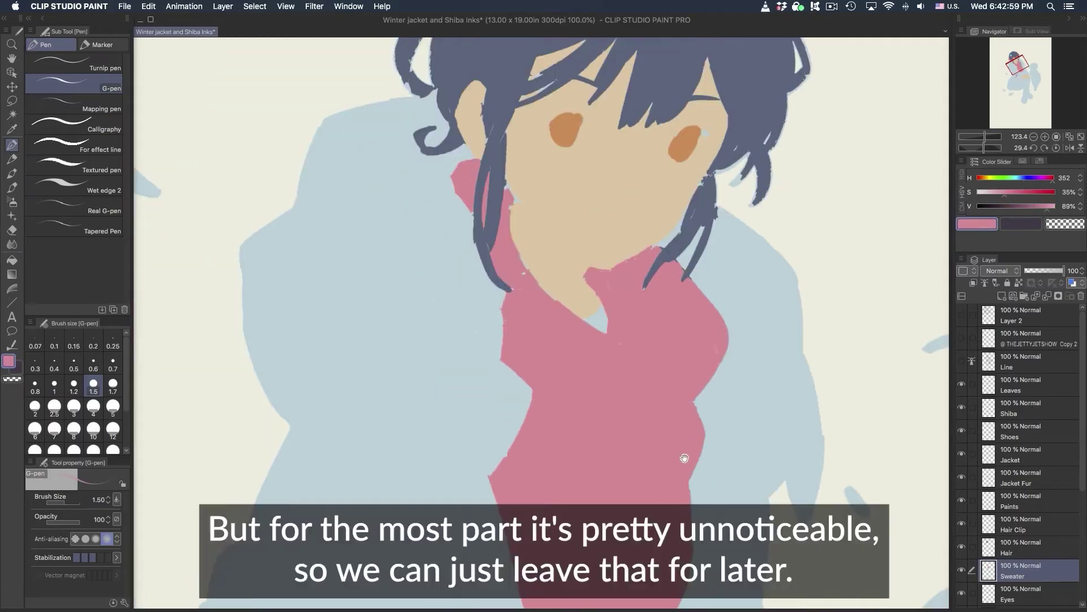
left_click(960, 362)
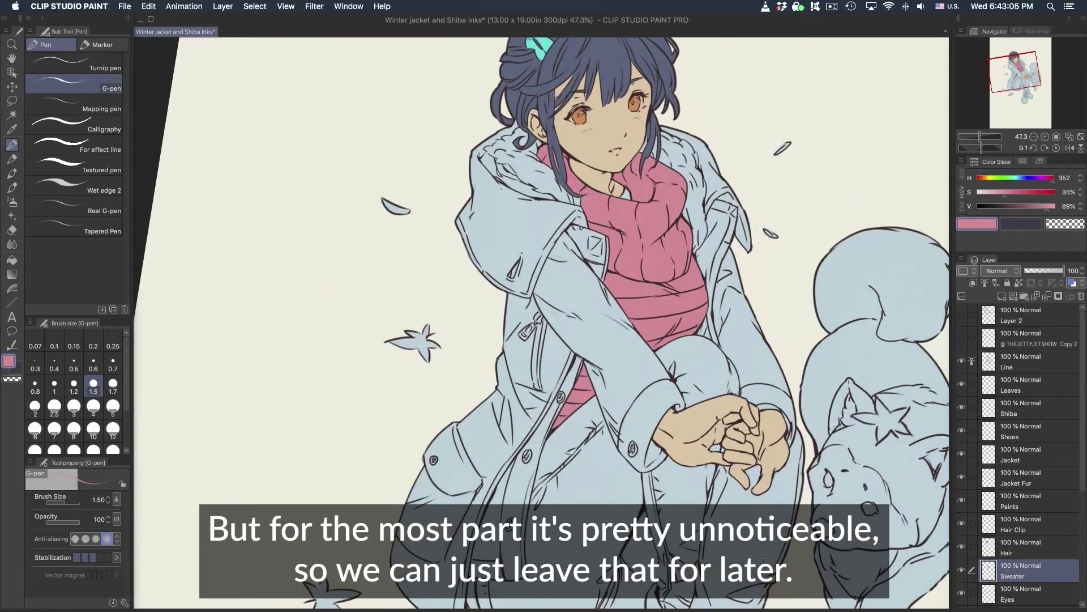
On the Jacket layer, fill the coat's sleeve, body and hood areas with green H 113, S 23%, V 50%.
key("g")
scroll(642, 329, "down", 2)
left_click(1020, 454)
left_click(594, 397)
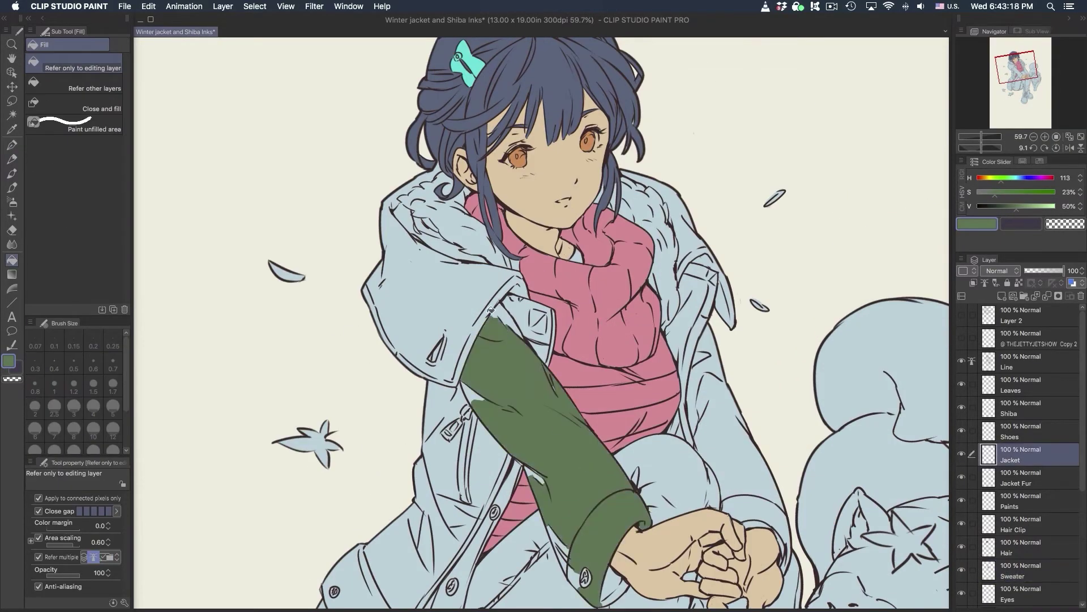
scroll(509, 369, "up", 3)
left_click(495, 375)
left_click(433, 422)
left_click(509, 403)
left_click(587, 181)
scroll(624, 409, "up", 5)
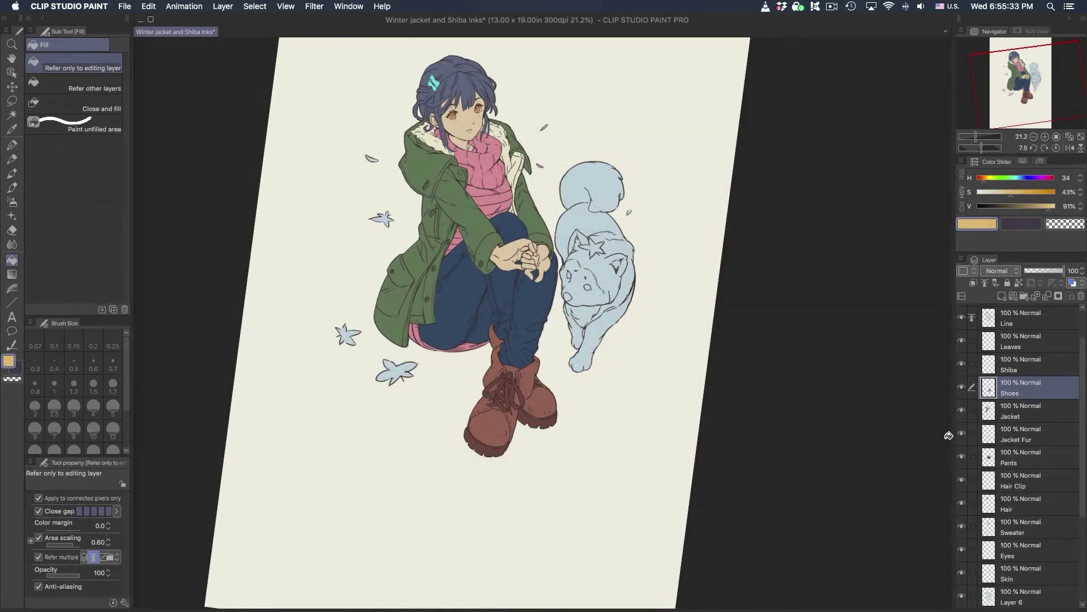
left_click(1020, 364)
scroll(509, 408, "up", 5)
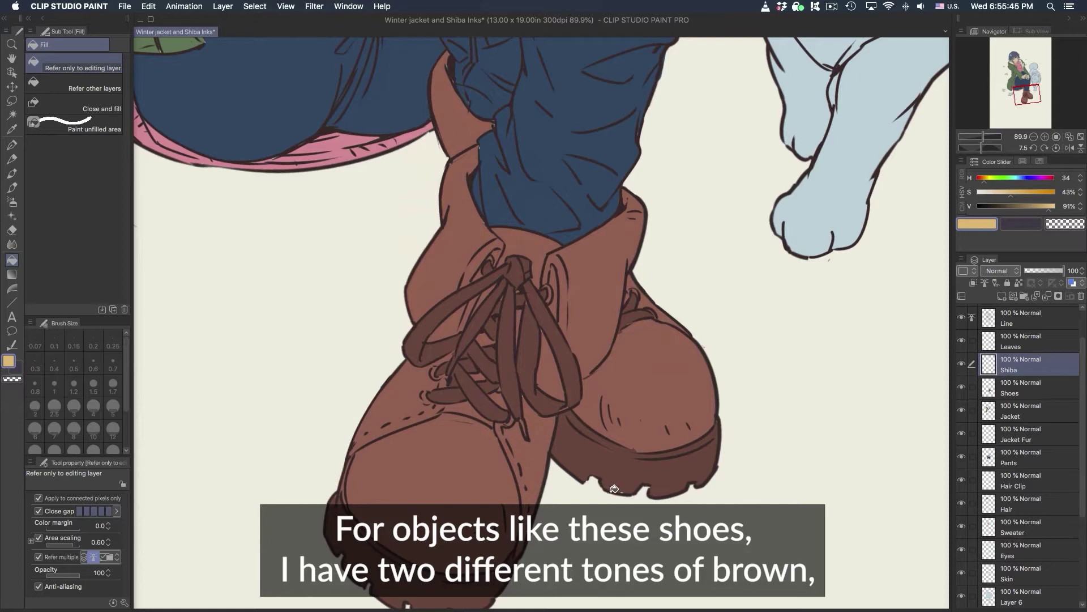
key("p")
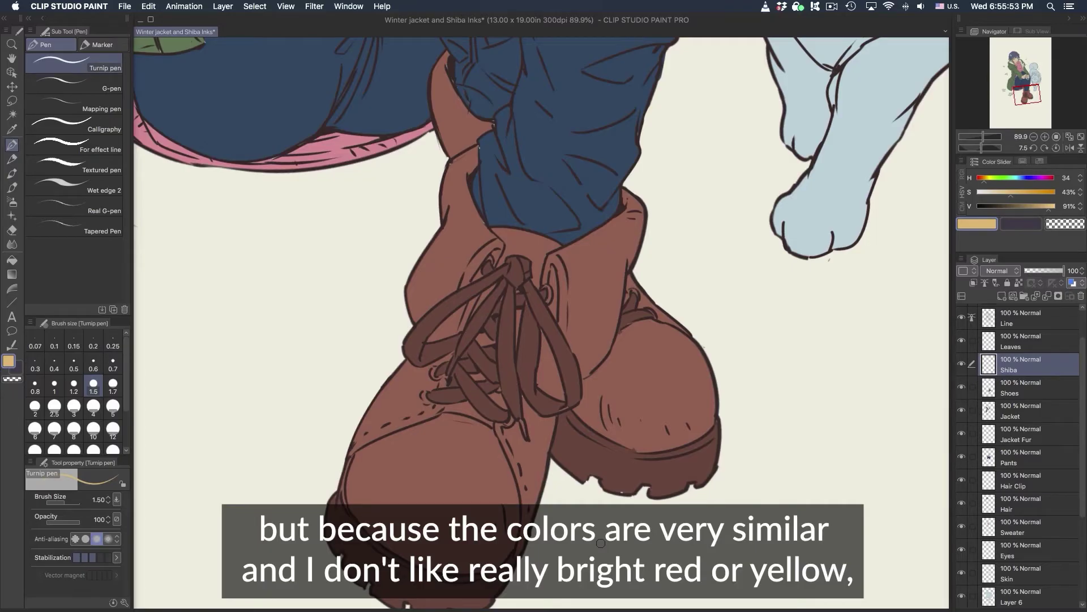
Try different hue shifts on the Shoes layer with Hue/Saturation/Luminosity to compare both brown tones of the boots.
left_click(1023, 387)
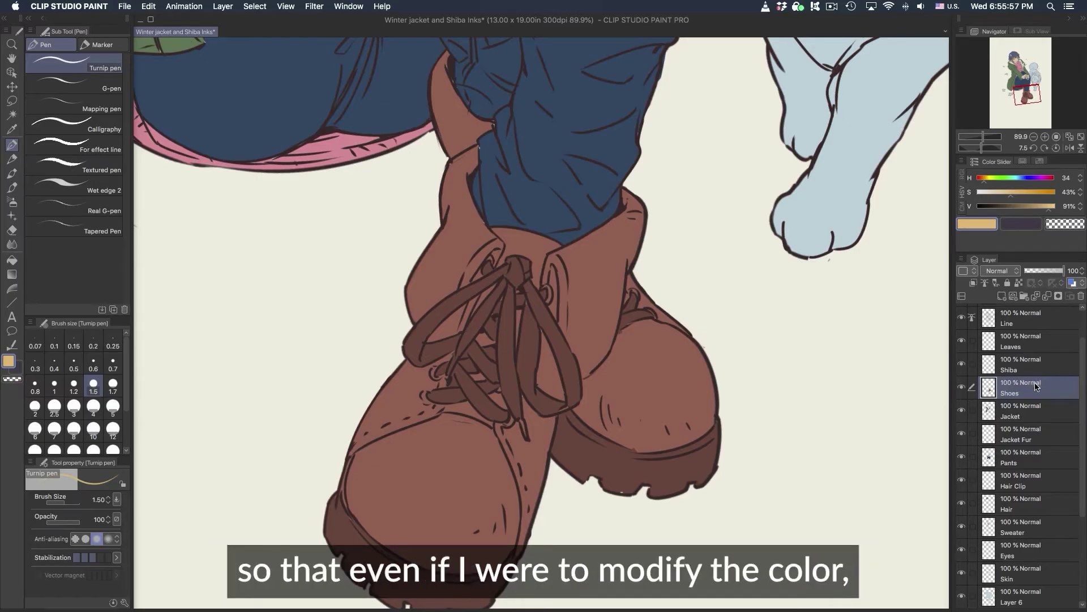
key("super+u")
mouse_move(894, 435)
left_mouse_down()
mouse_move(906, 435)
mouse_move(856, 441)
mouse_move(877, 440)
left_mouse_up()
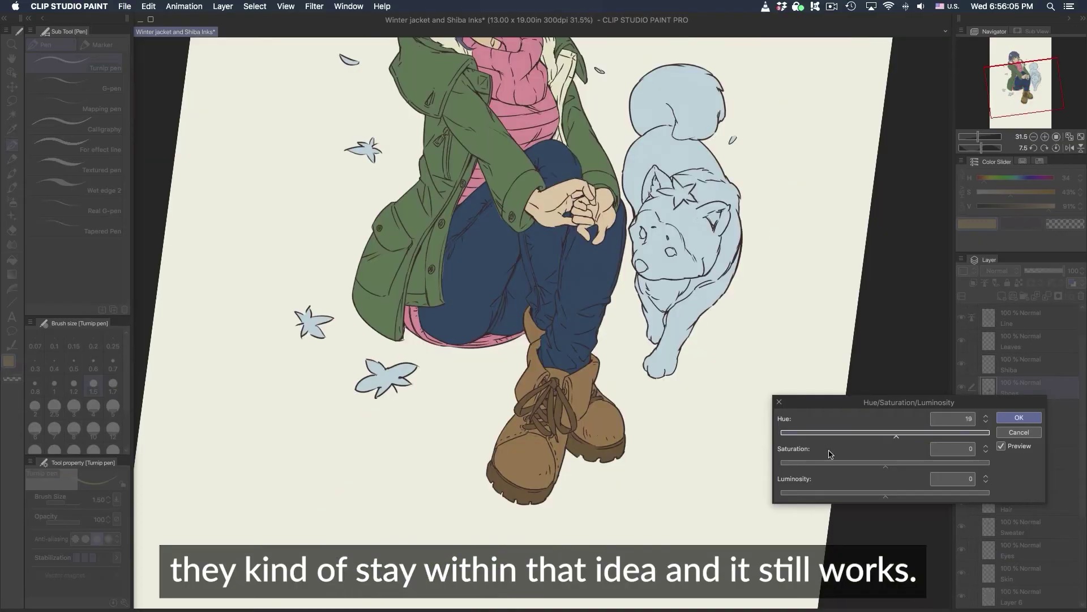
left_click_drag(894, 432, 885, 435)
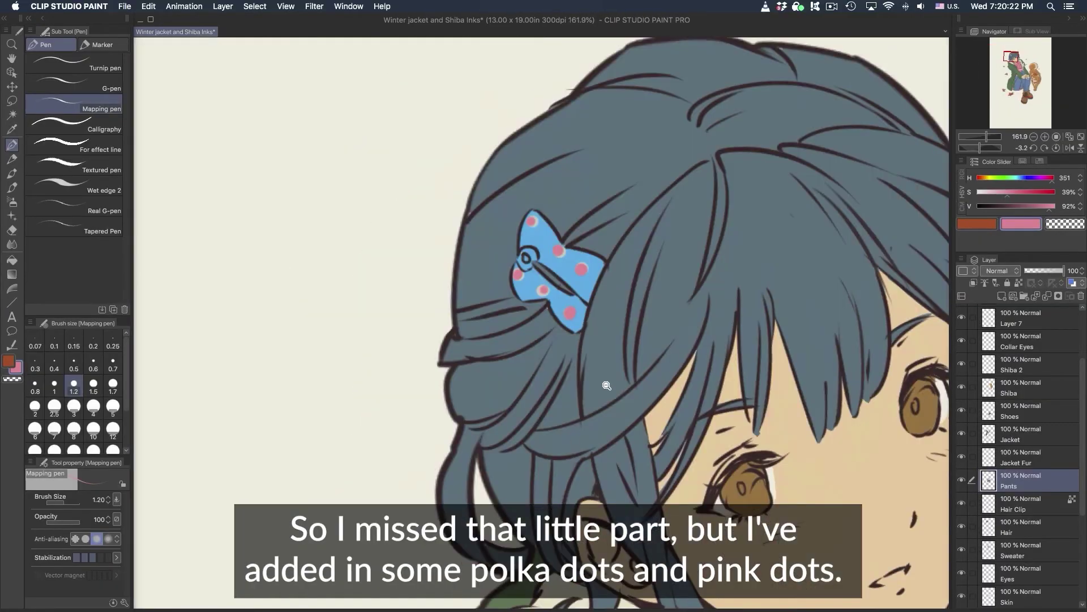
scroll(589, 456, "down", 2)
scroll(589, 455, "up", 3)
scroll(589, 455, "down", 4)
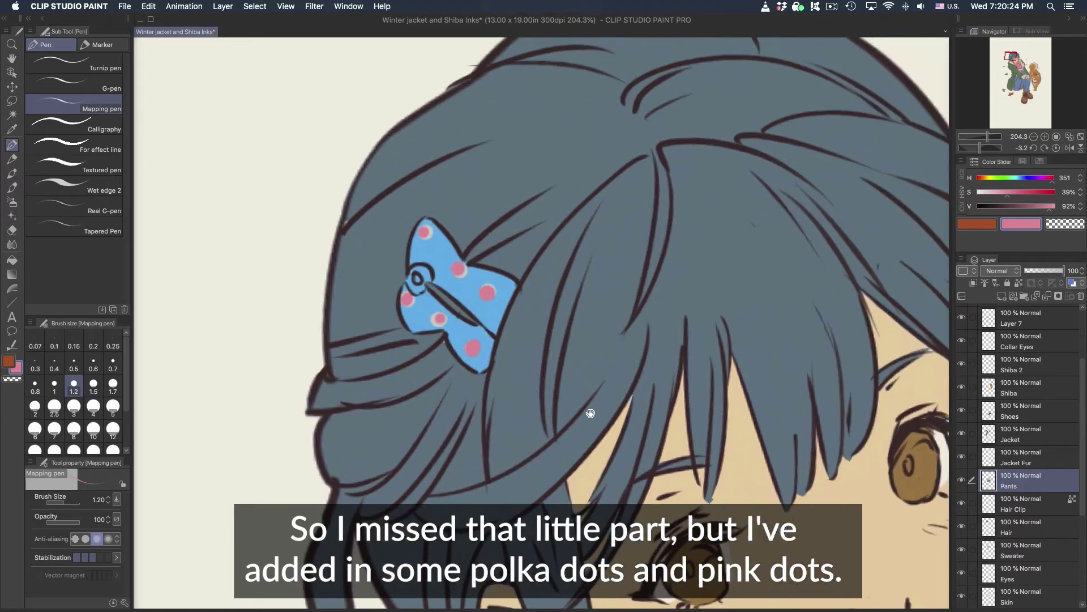
left_click_drag(700, 329, 648, 545)
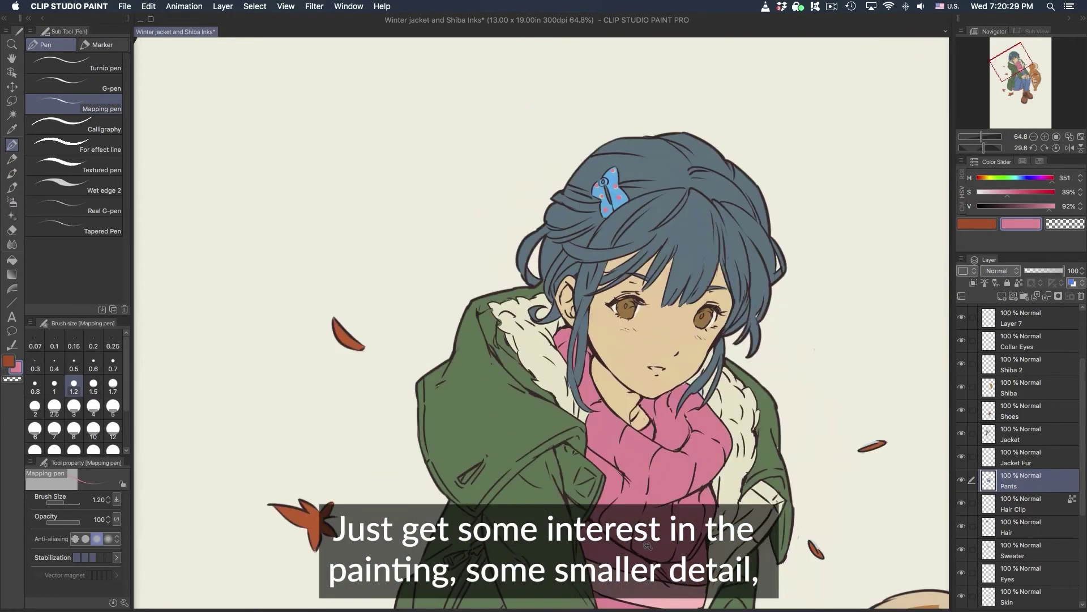
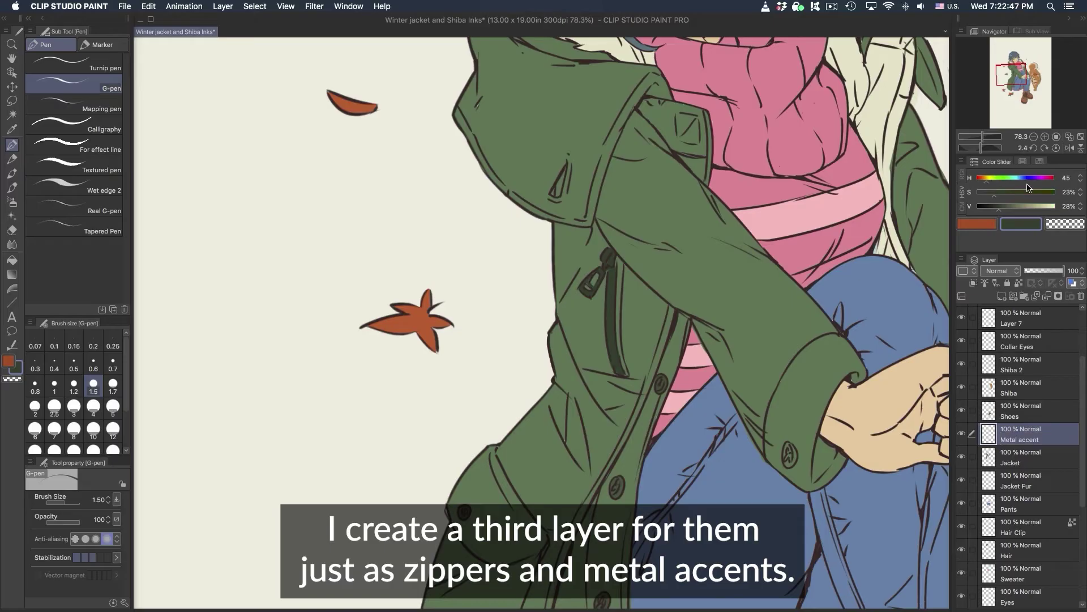
On the Metal accent layer, paint the jacket pocket's zipper and pull gold H 34, S 59%, V 79% with the G-pen.
left_click_drag(999, 208, 1041, 208)
left_click(74, 386)
left_click_drag(614, 267, 623, 371)
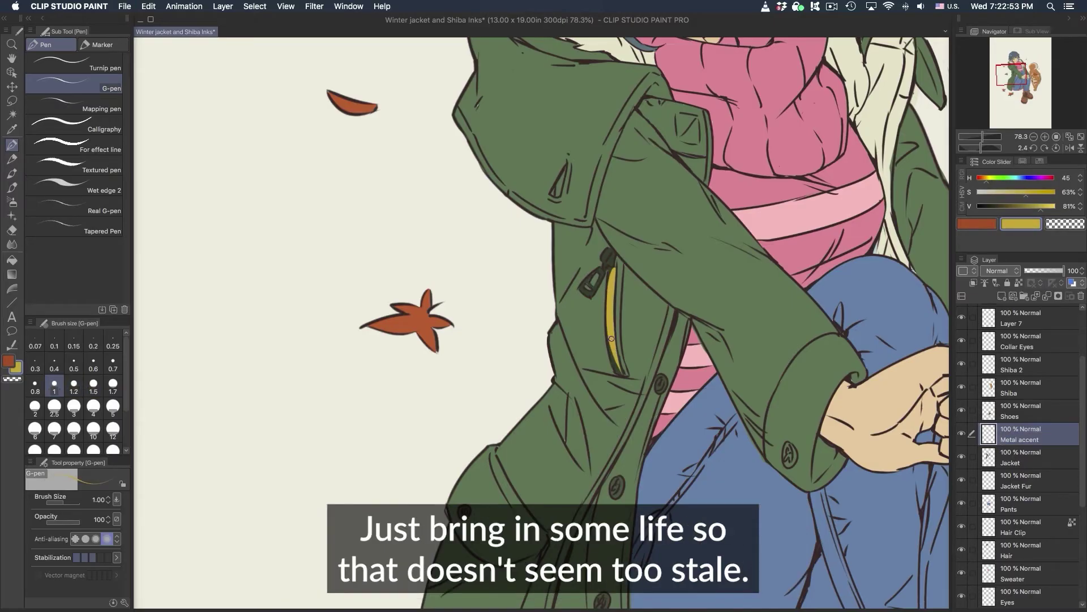
mouse_move(1041, 206)
left_mouse_down()
mouse_move(1026, 208)
mouse_move(1040, 208)
left_mouse_up()
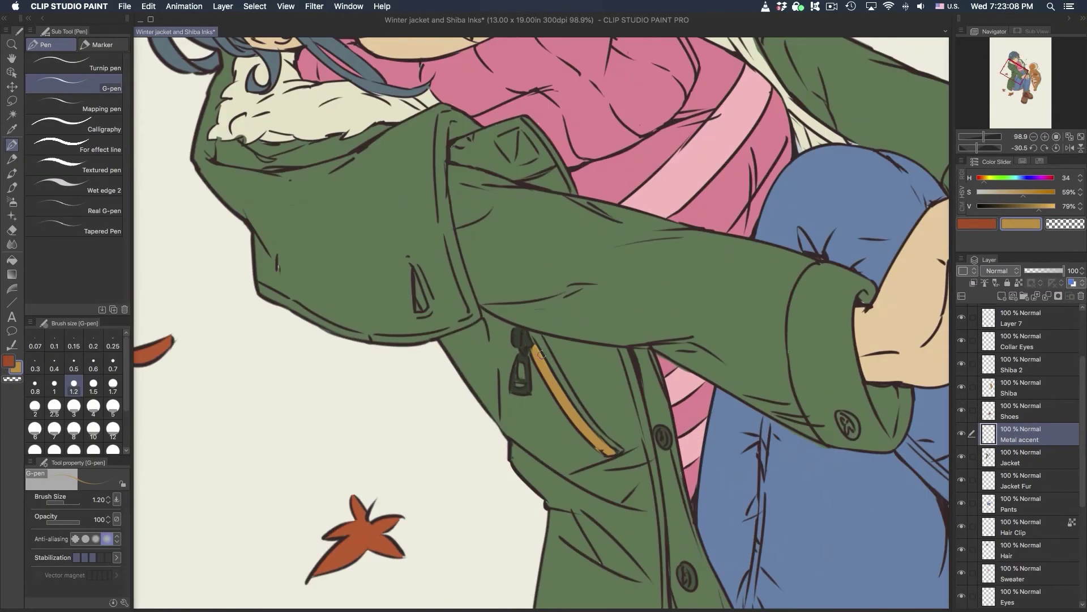
left_click_drag(520, 329, 515, 390)
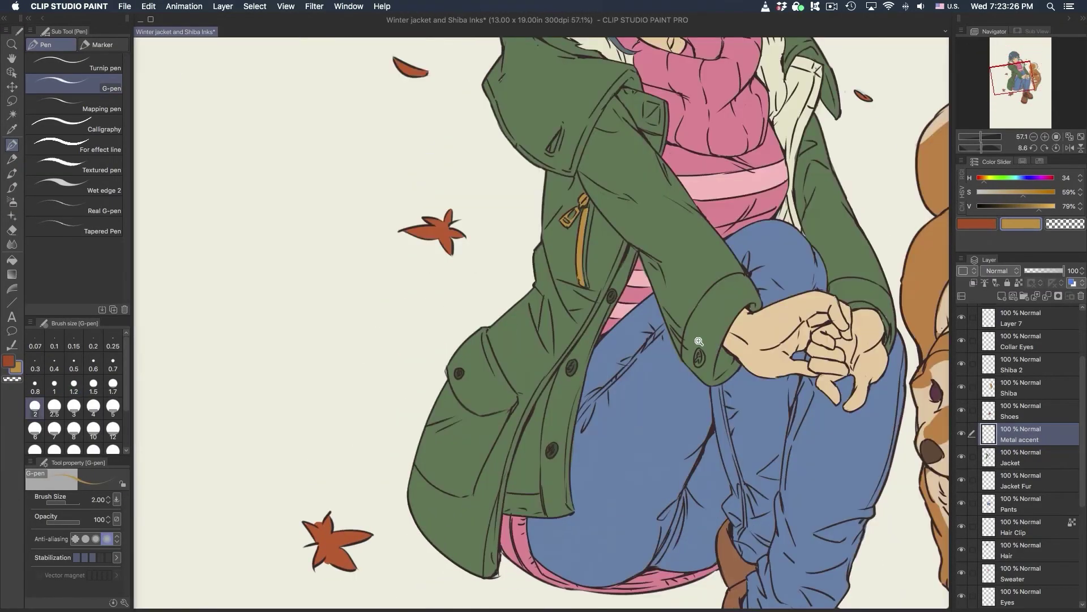
Try the same gold on the jacket's cuff and front buttons with the G-pen at size 2.
left_click(699, 341)
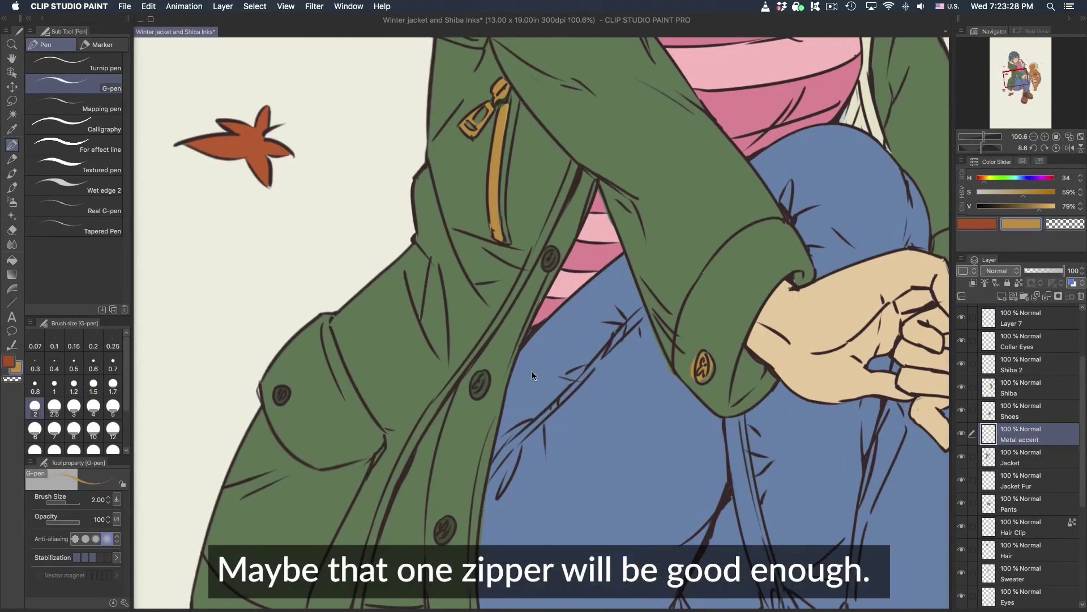
mouse_move(544, 253)
left_mouse_down()
mouse_move(548, 268)
mouse_move(554, 256)
left_mouse_up()
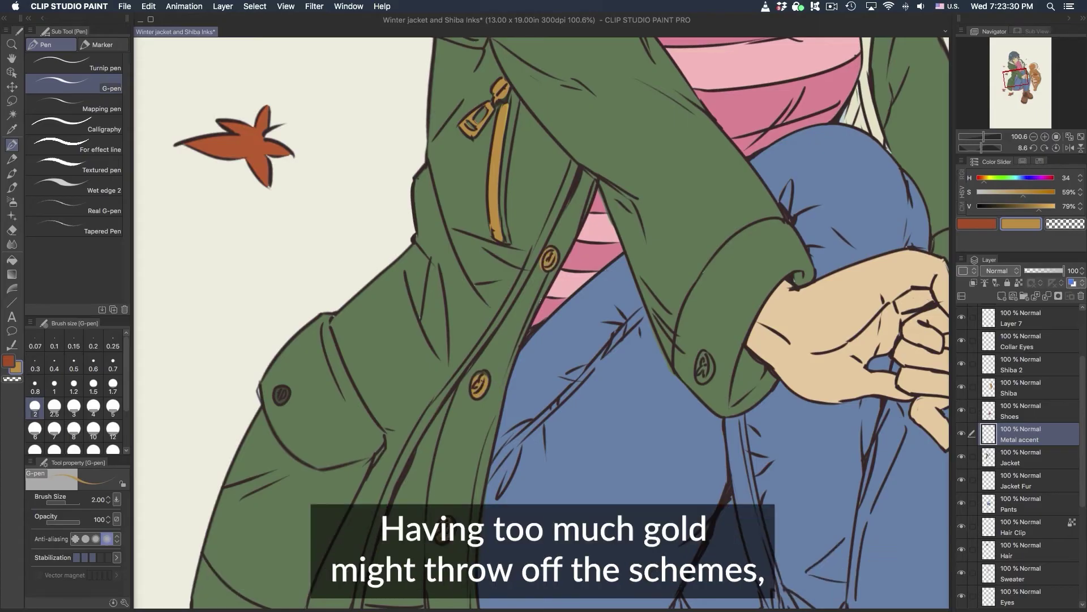
key("super+0")
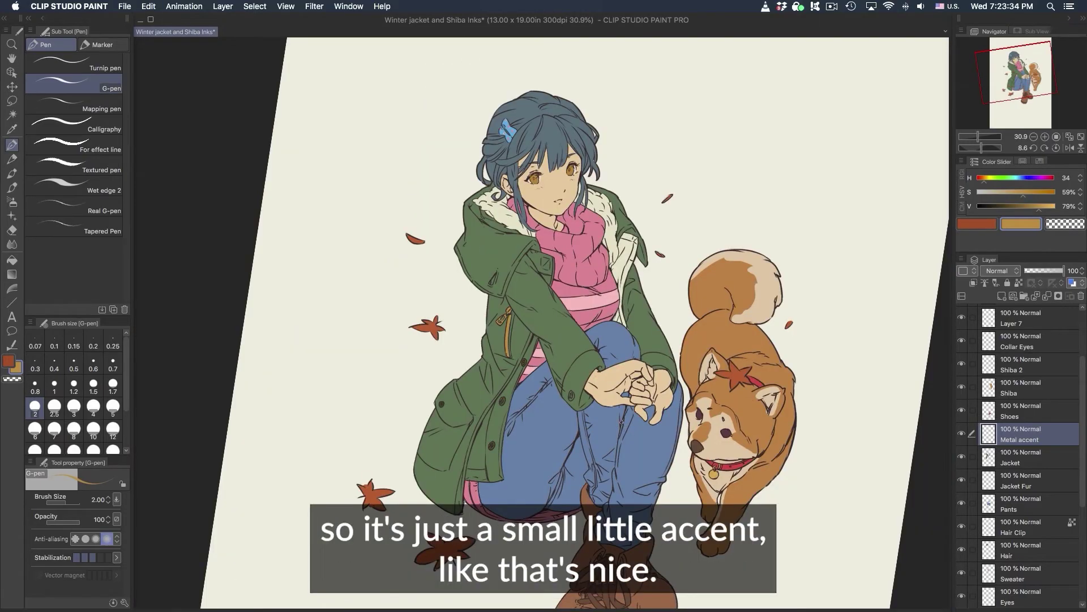
Fill the jacket's hood on both sides of the neck with light green H 95, S 19%, V 88% on the Metal accent layer.
left_click(622, 423)
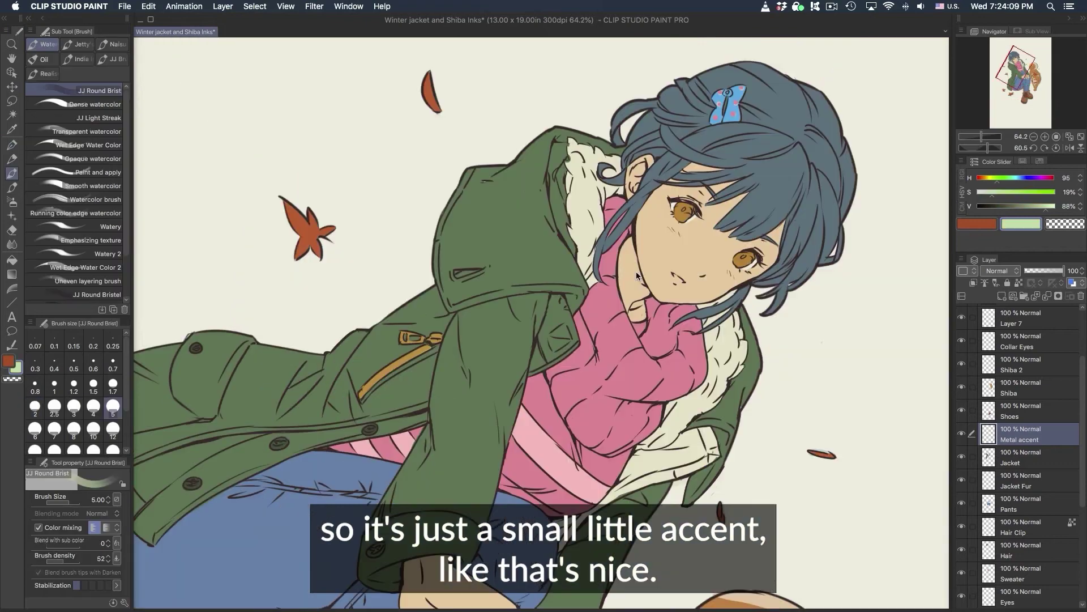
key("g")
left_click(538, 247)
left_click_drag(538, 248, 765, 182)
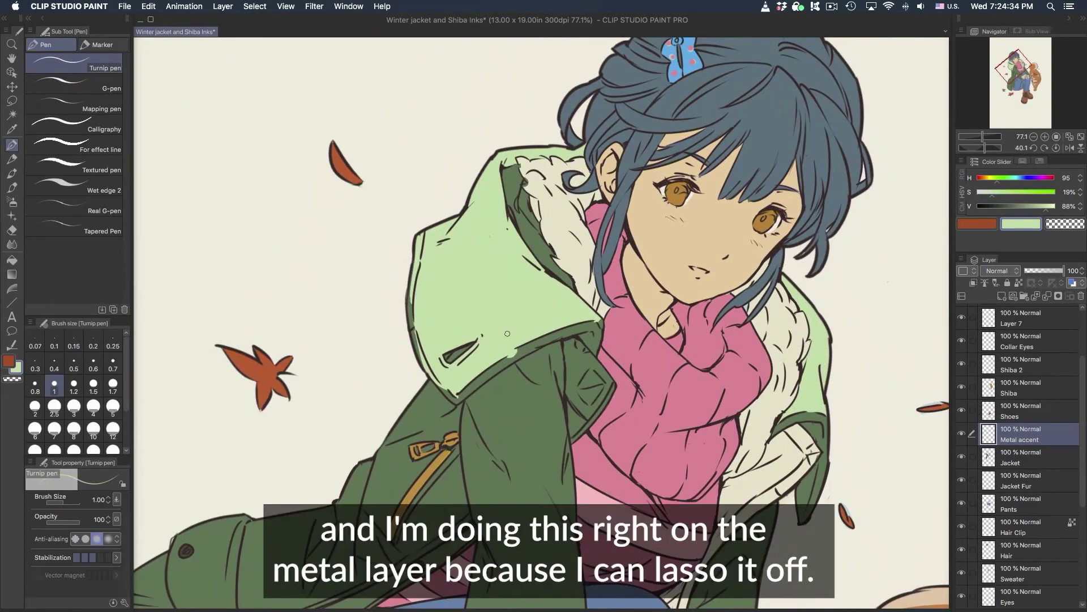
left_click(112, 385)
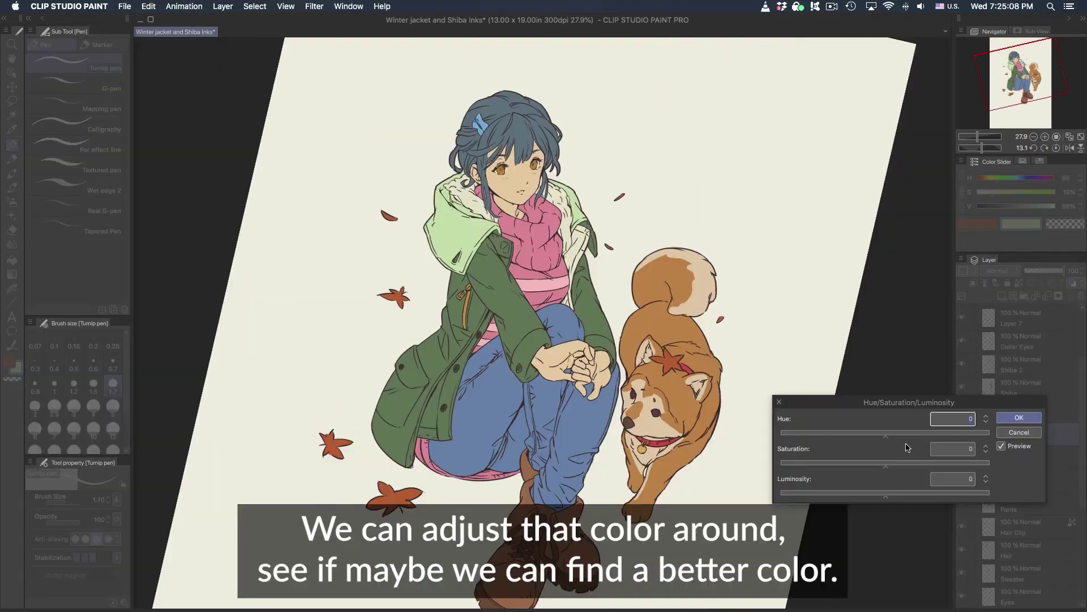
Lasso the light-green hood areas on the Metal accent layer and shift their hue to a yellower green with Hue/Saturation/Luminosity.
left_click_drag(889, 436, 990, 435)
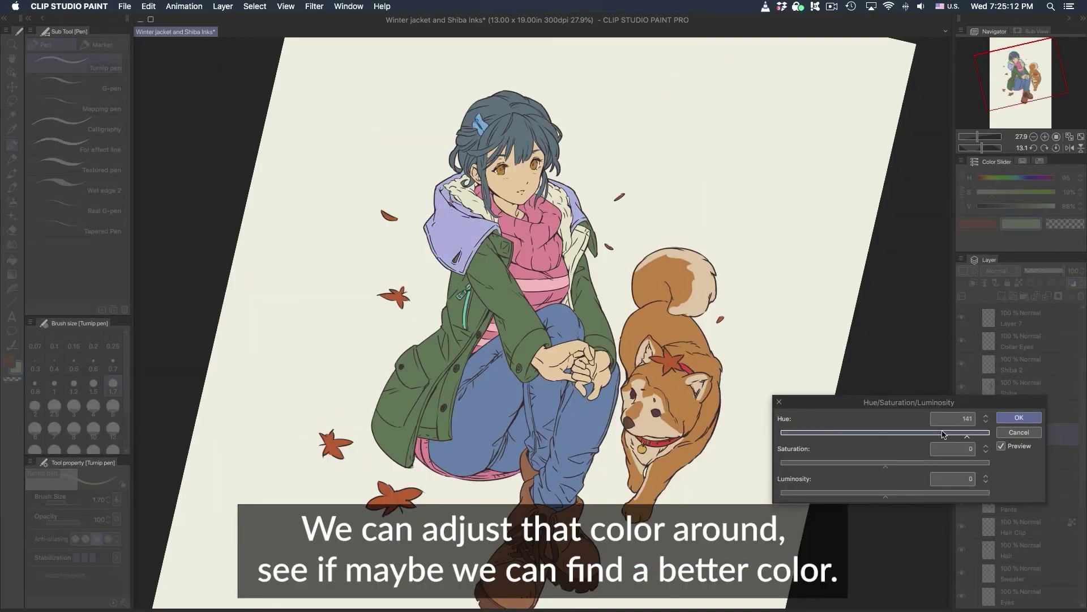
left_click(1018, 432)
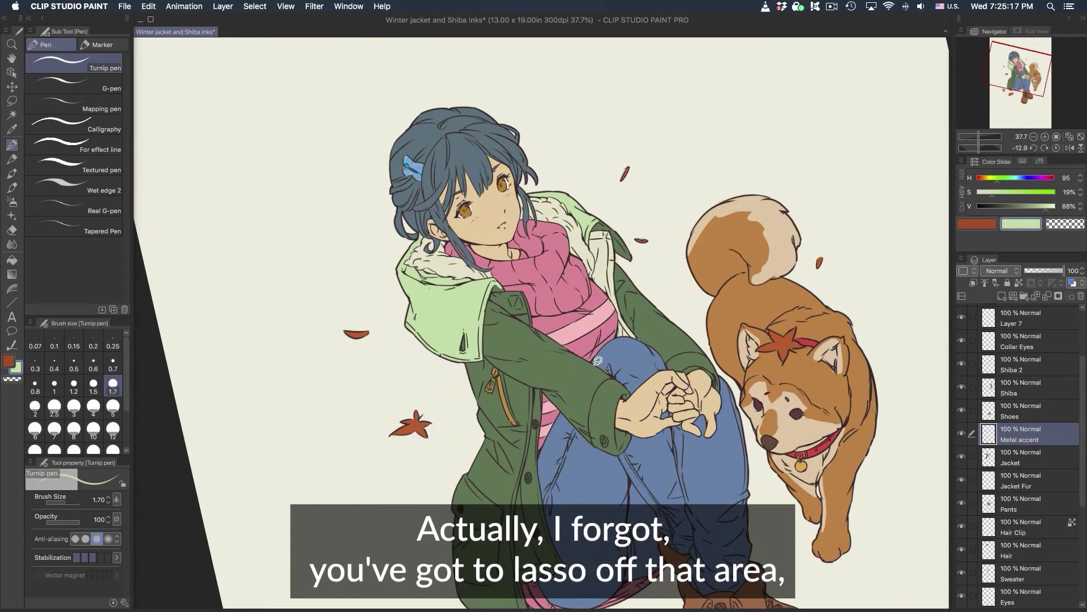
key("m")
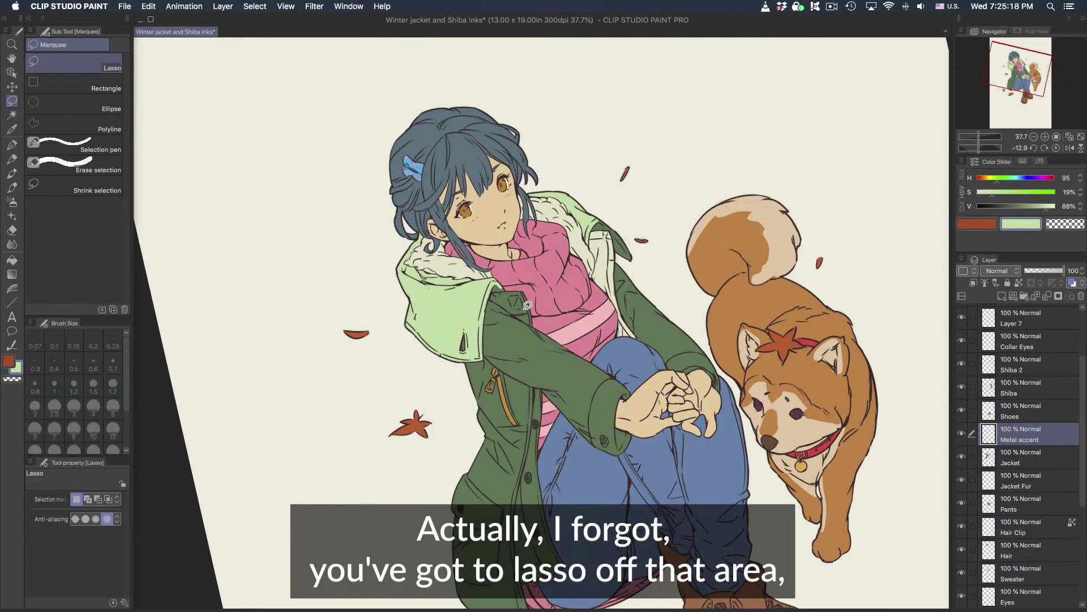
mouse_move(685, 146)
left_mouse_down()
mouse_move(334, 170)
mouse_move(436, 399)
mouse_move(604, 319)
mouse_move(716, 166)
left_mouse_up()
key("ctrl+u")
left_click_drag(844, 432, 922, 432)
scroll(811, 239, "down", 3)
left_click_drag(811, 239, 833, 317)
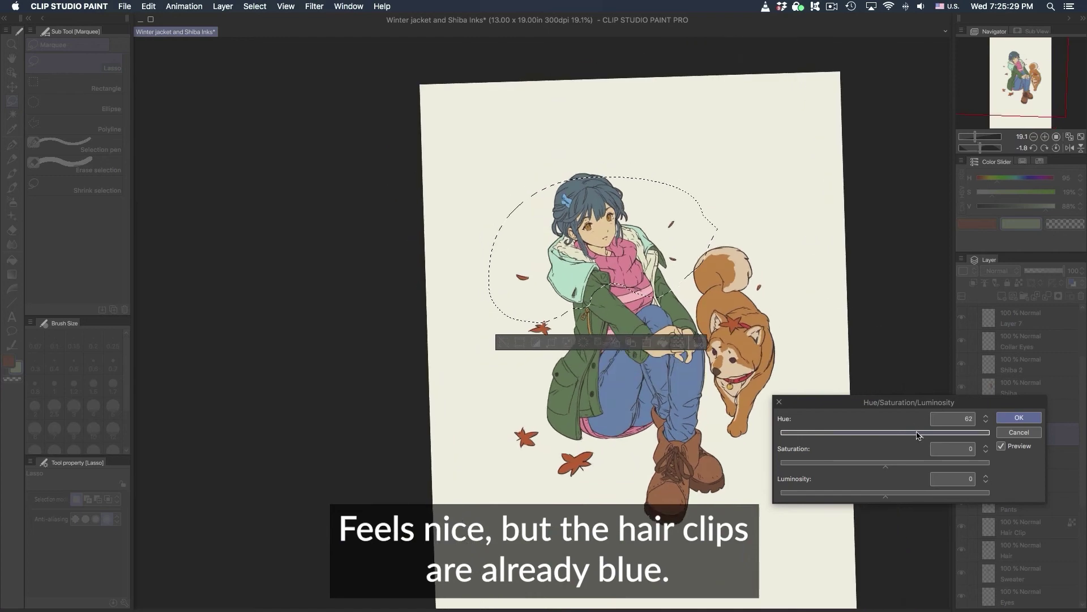
left_click_drag(921, 432, 891, 438)
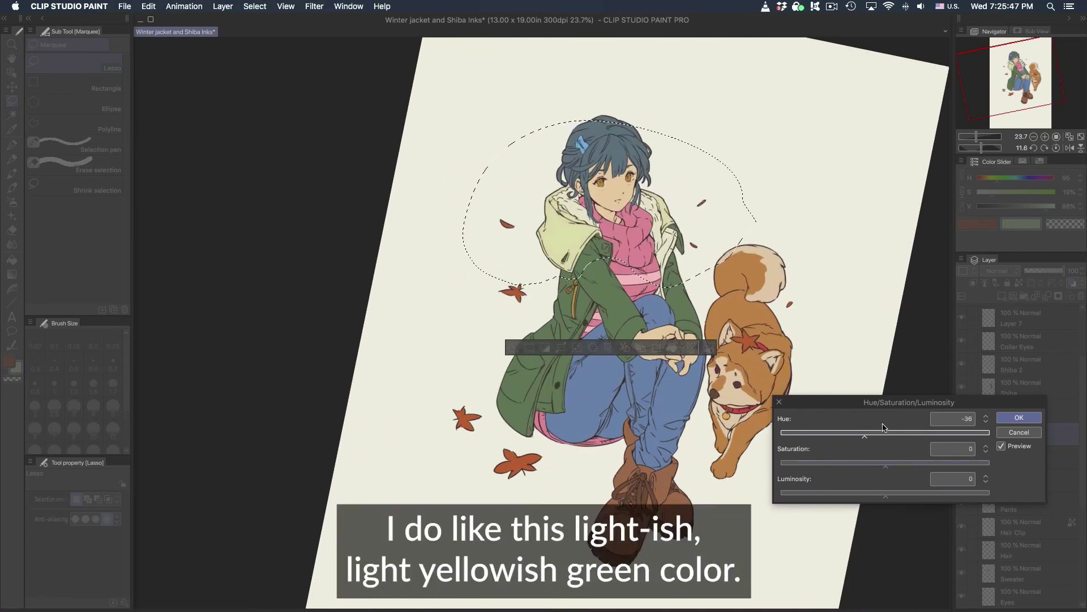
left_click_drag(884, 426, 910, 424)
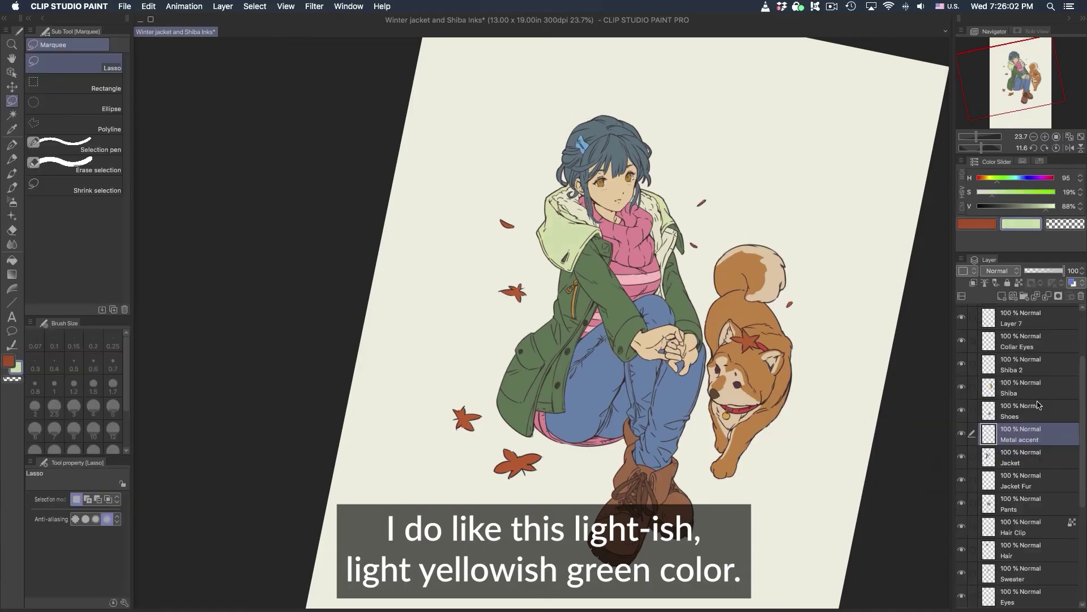
Recolour the boots on the Shoes layer a lighter, muted brown, and shift the Pants layer's hue by -12 with a slightly lower luminosity.
left_click(1059, 410)
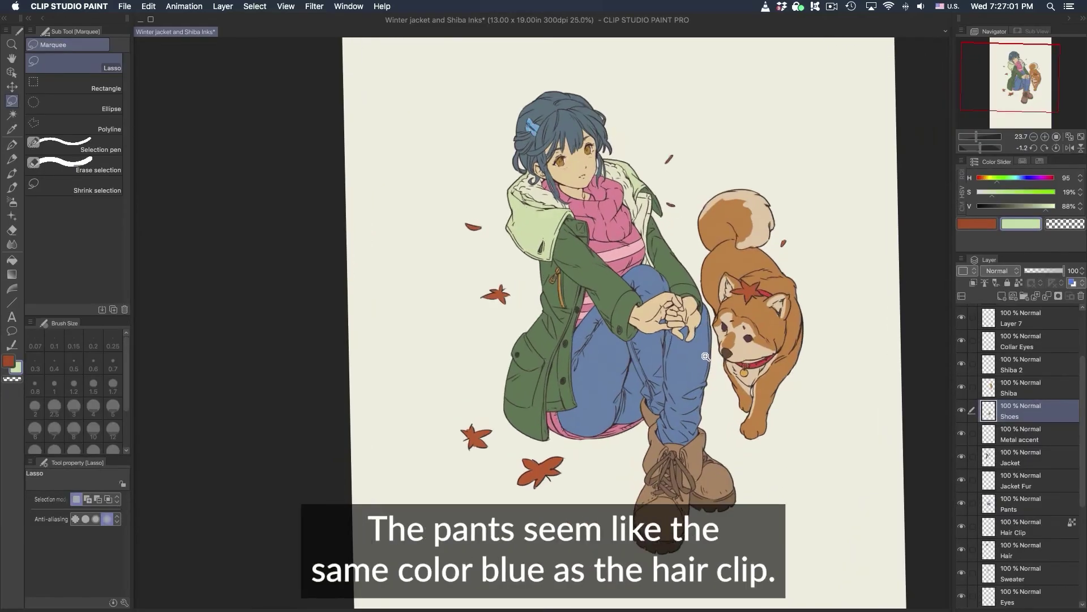
left_click(679, 374, "shift+super")
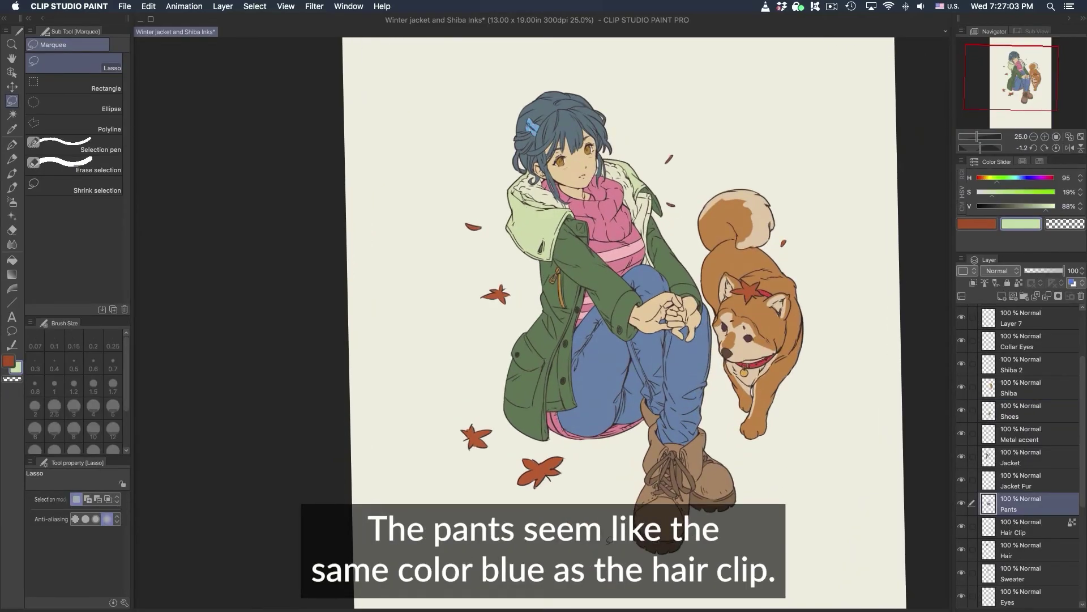
key("super+u")
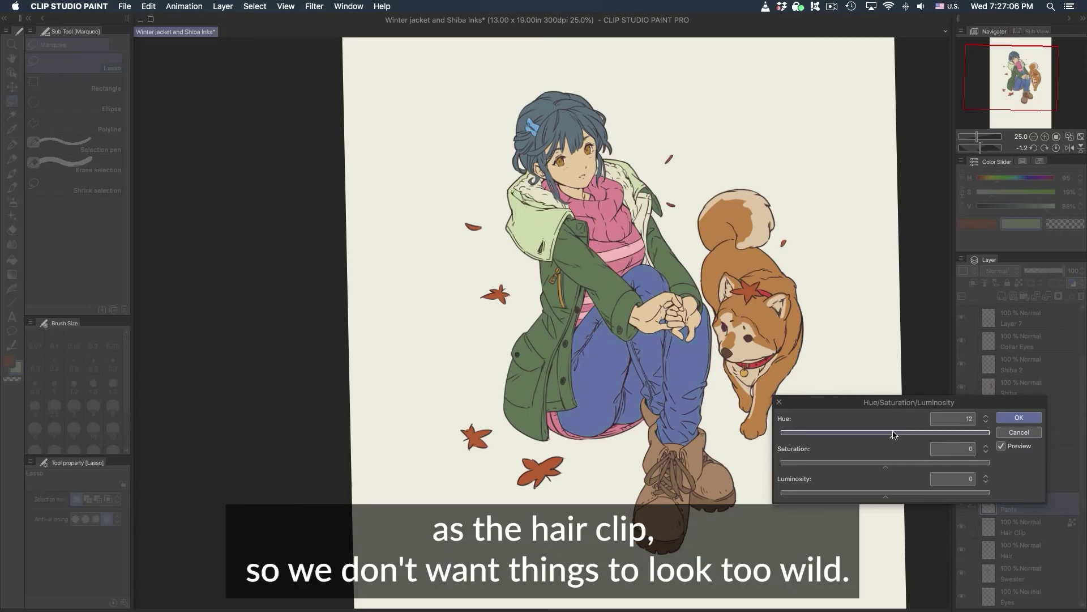
left_click_drag(889, 437, 886, 440)
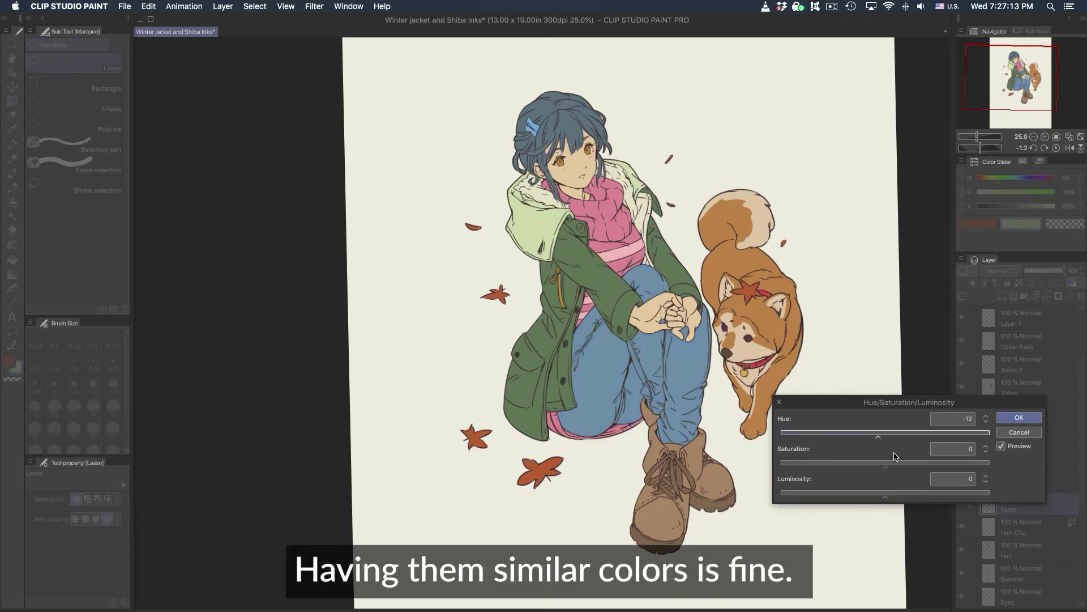
left_click_drag(885, 495, 882, 495)
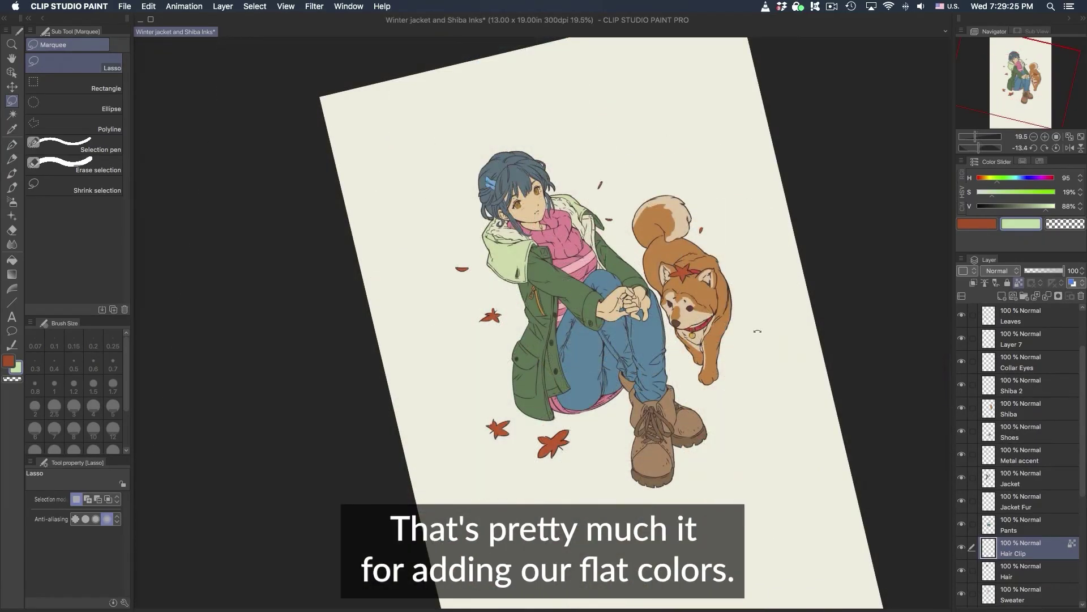
scroll(771, 402, "up", 5)
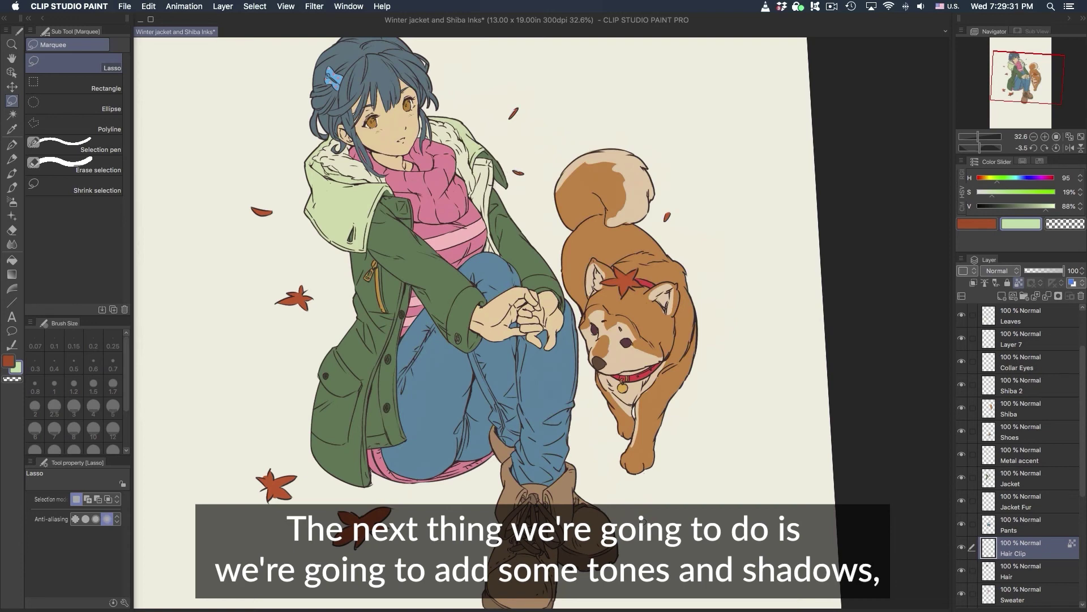
left_click(831, 8)
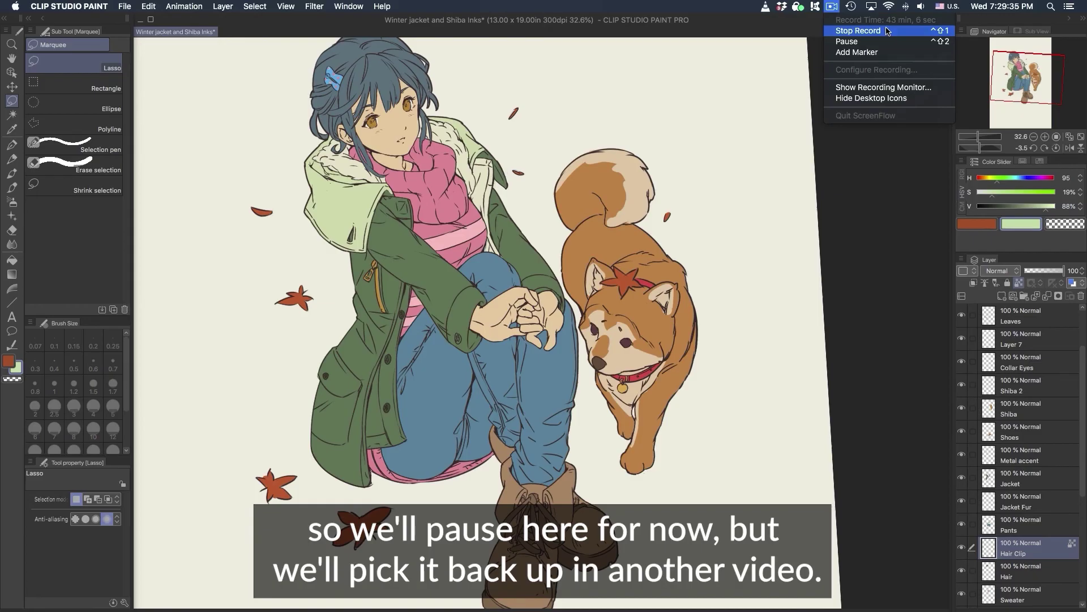